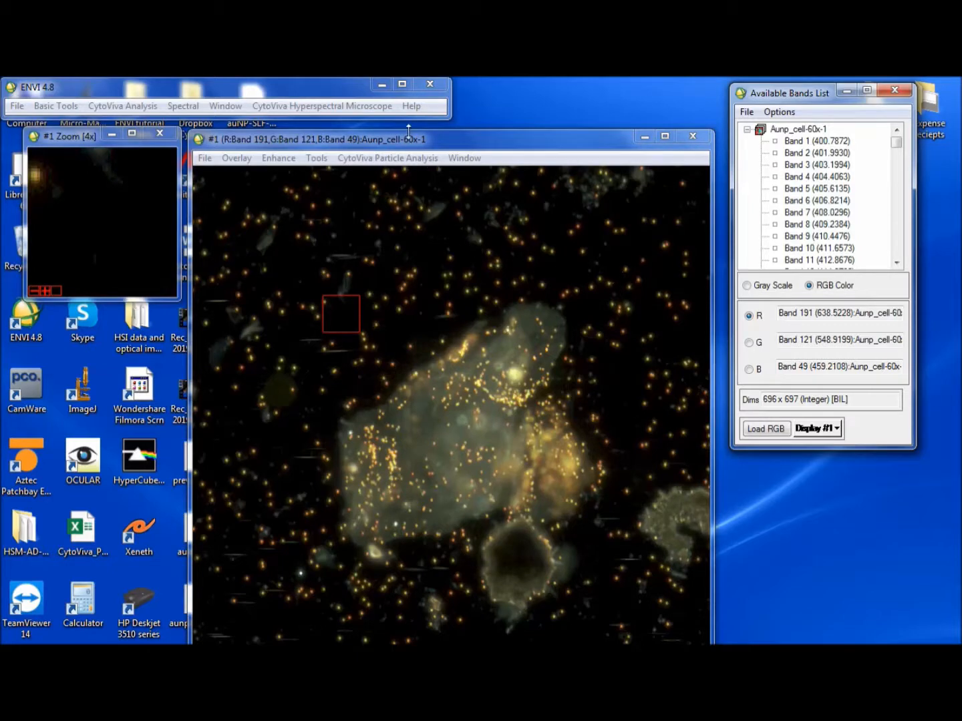
{"action": "left_click_drag", "start_coordinate": [426, 141], "coordinate": [422, 135]}
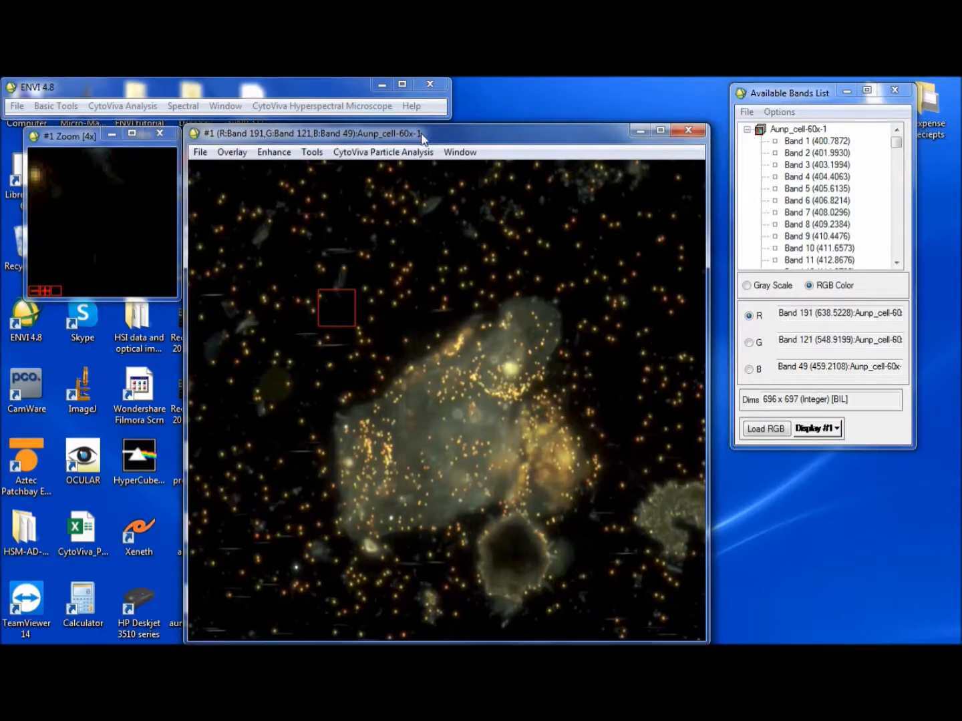
{"action": "left_click", "coordinate": [123, 106]}
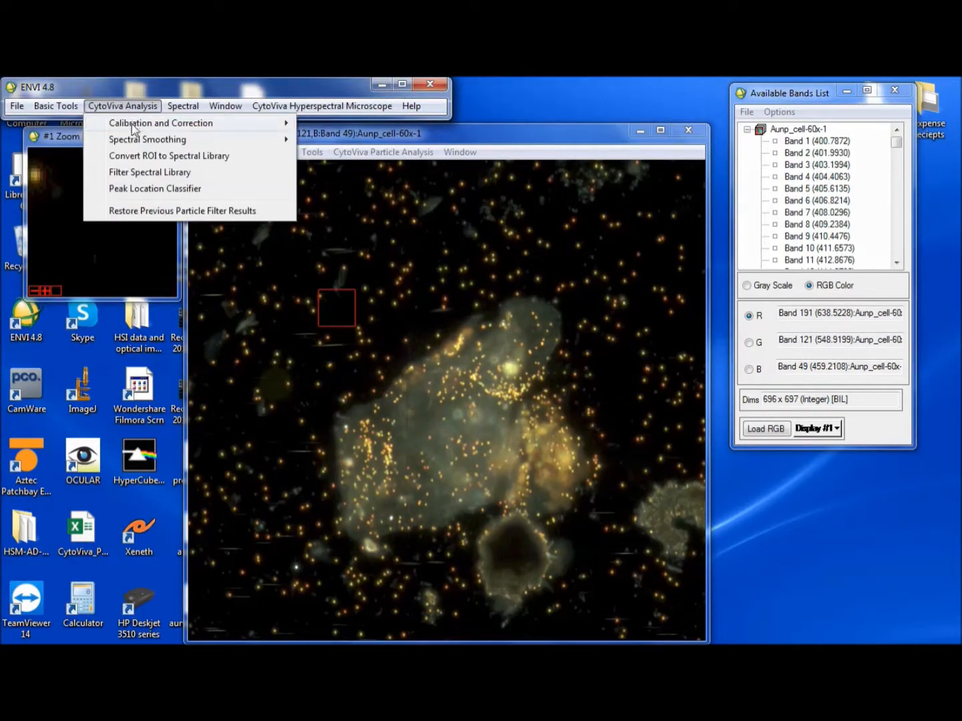
{"action": "left_click", "coordinate": [183, 189]}
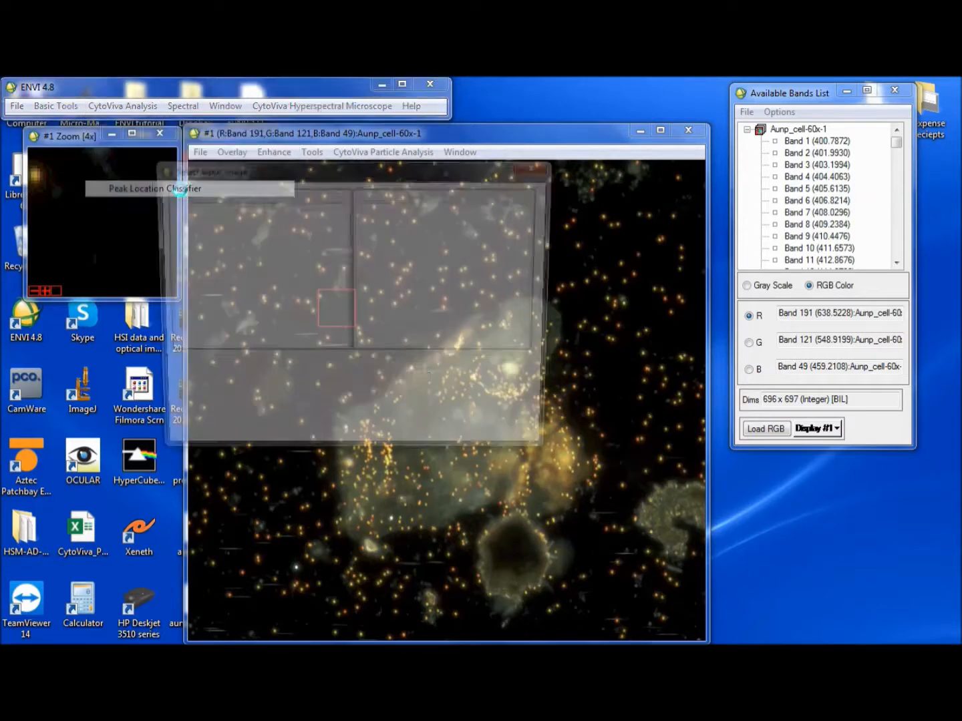
{"action": "left_click_drag", "start_coordinate": [279, 175], "coordinate": [698, 187]}
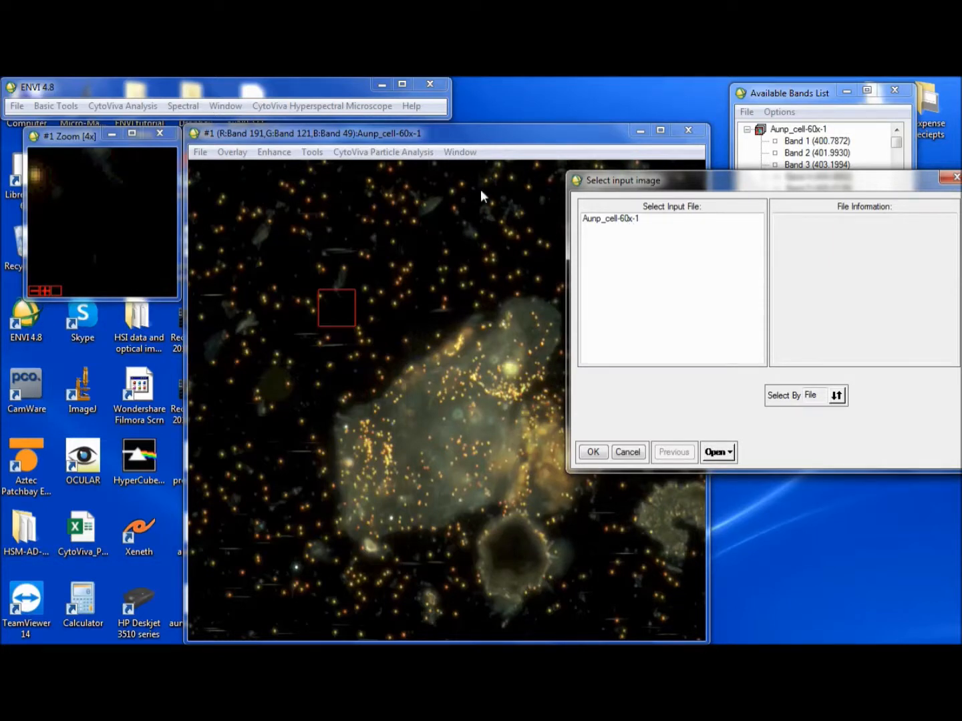
{"action": "left_click", "coordinate": [613, 220]}
{"action": "left_click", "coordinate": [595, 454]}
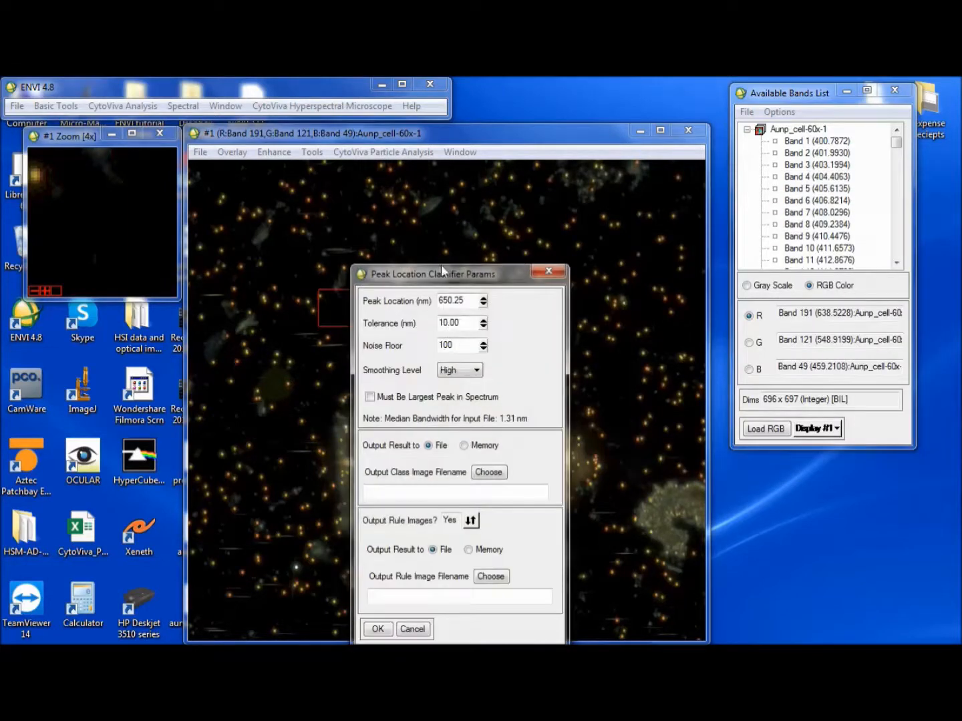
{"action": "left_click_drag", "start_coordinate": [455, 273], "coordinate": [817, 150]}
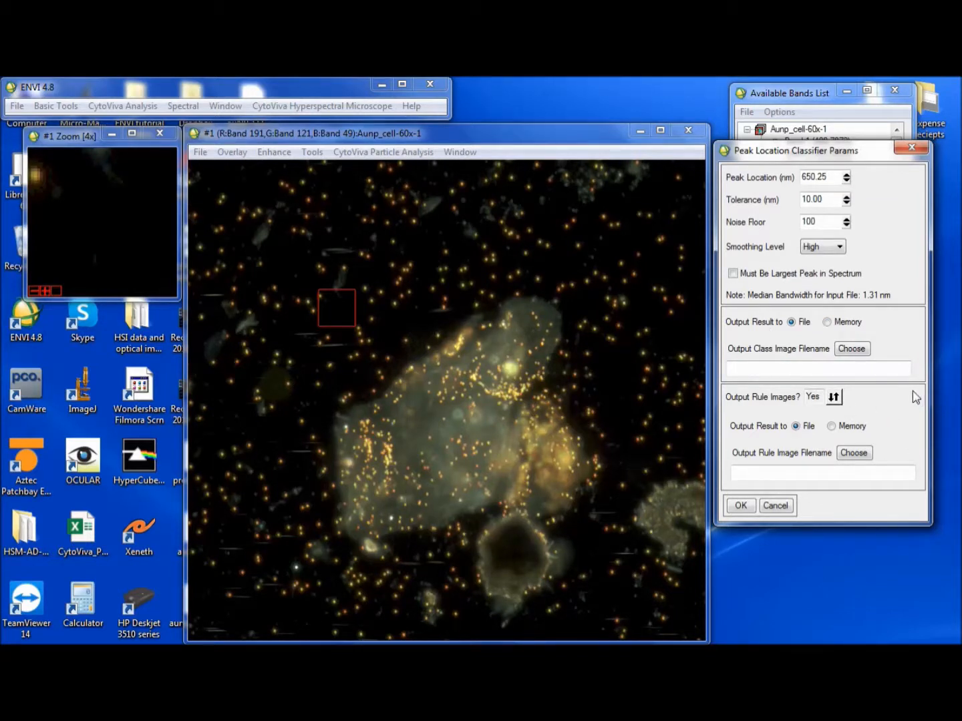
{"action": "left_click", "coordinate": [834, 398]}
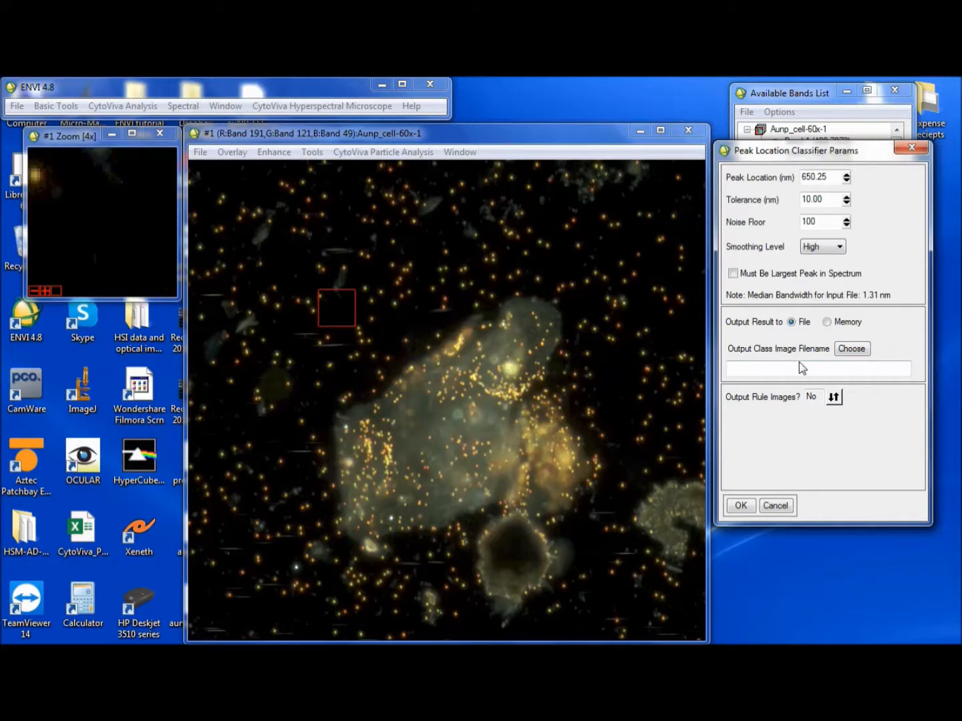
{"action": "left_click", "coordinate": [828, 323]}
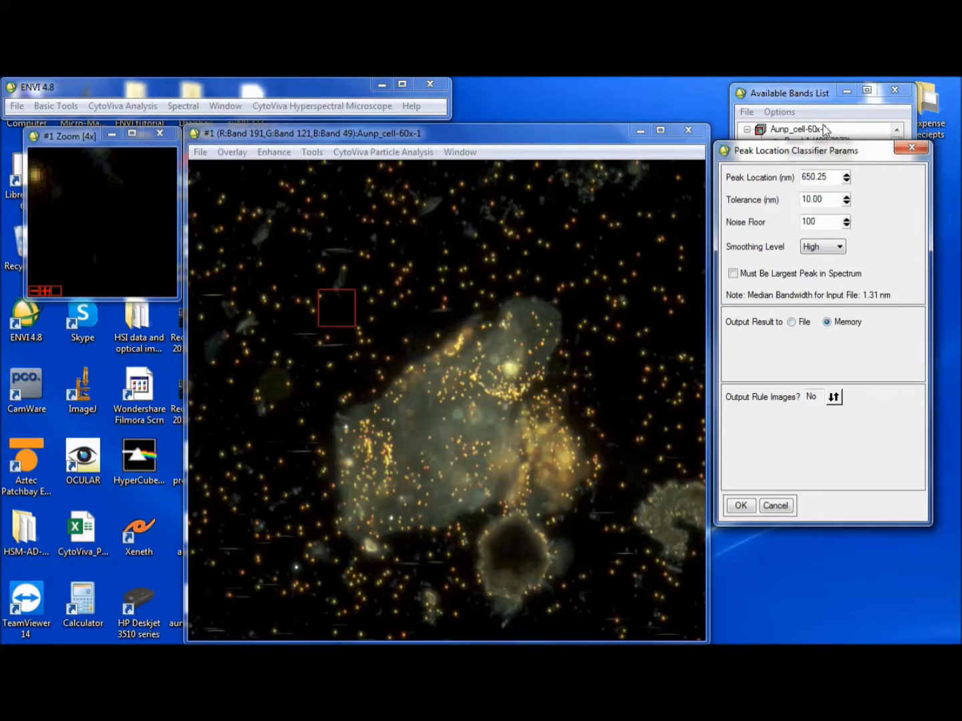
{"action": "left_click_drag", "start_coordinate": [795, 153], "coordinate": [787, 187]}
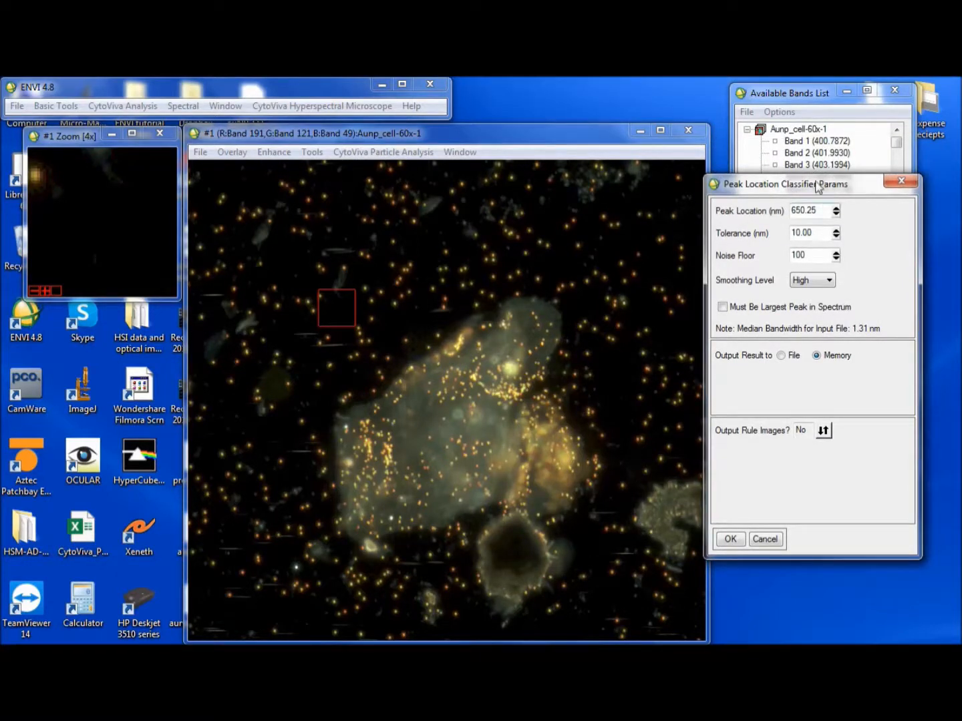
{"action": "left_click_drag", "start_coordinate": [818, 186], "coordinate": [799, 181]}
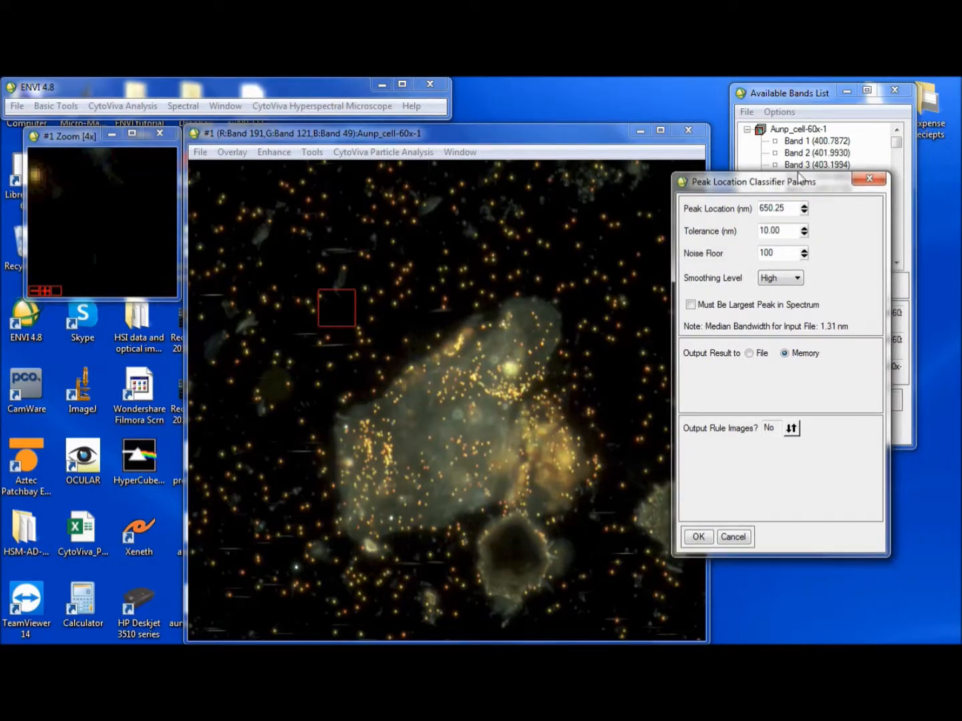
{"action": "left_click_drag", "start_coordinate": [798, 186], "coordinate": [826, 215]}
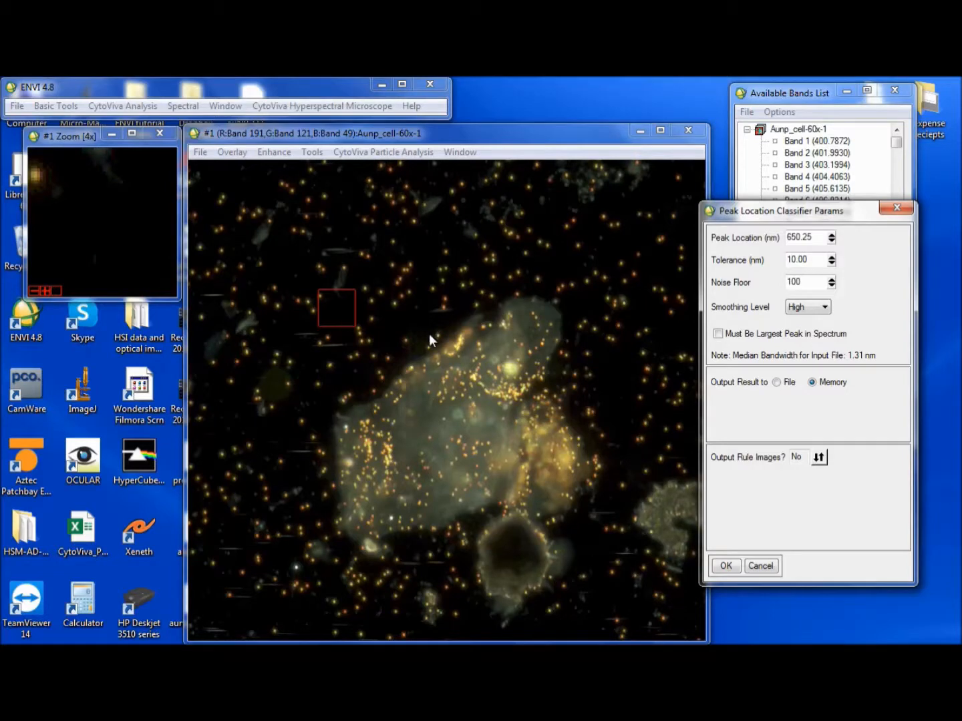
{"action": "left_click", "coordinate": [894, 208]}
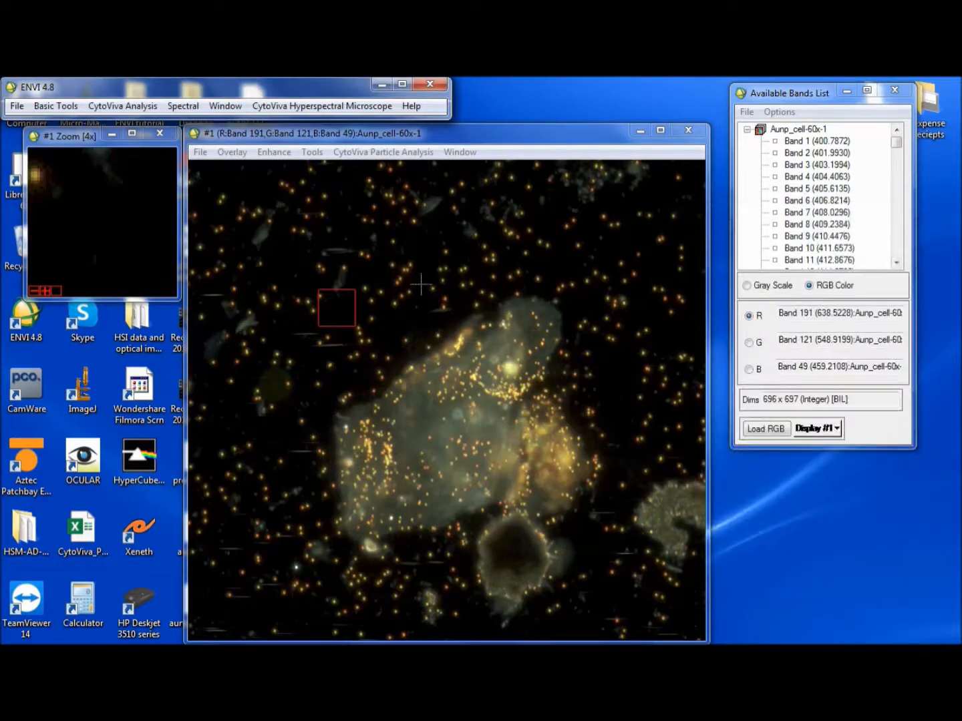
Step: Open the Z-profile spectrum of the image, place its plot beside the image, and enlarge the Zoom window
{"action": "right_click", "coordinate": [402, 251]}
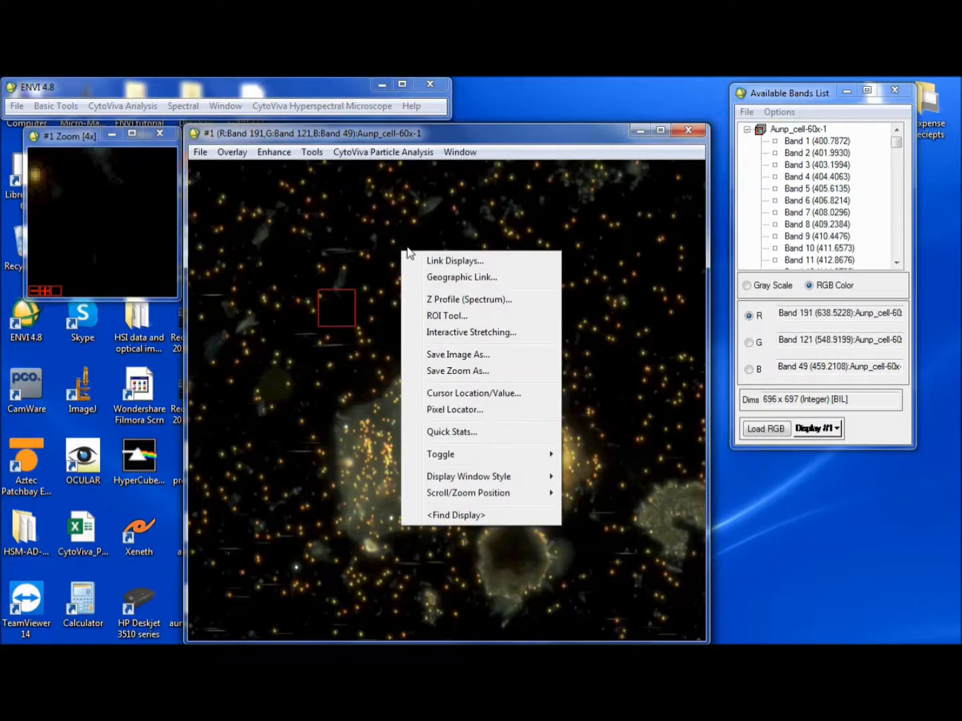
{"action": "left_click", "coordinate": [484, 304]}
{"action": "left_click_drag", "start_coordinate": [478, 292], "coordinate": [820, 185]}
{"action": "left_click_drag", "start_coordinate": [574, 134], "coordinate": [551, 136]}
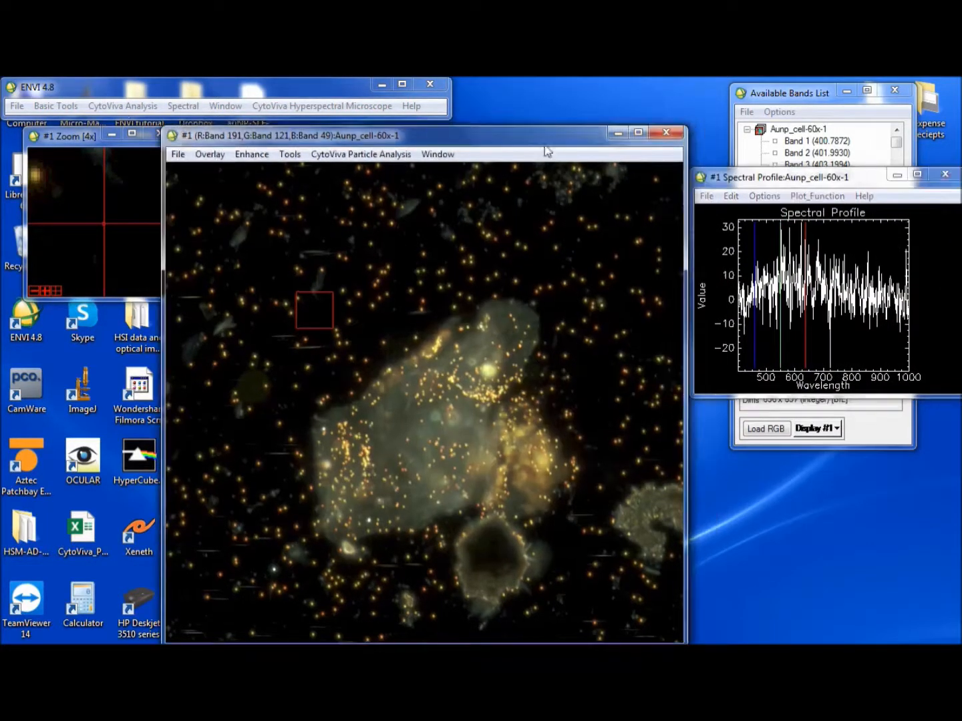
{"action": "left_click_drag", "start_coordinate": [72, 145], "coordinate": [204, 154]}
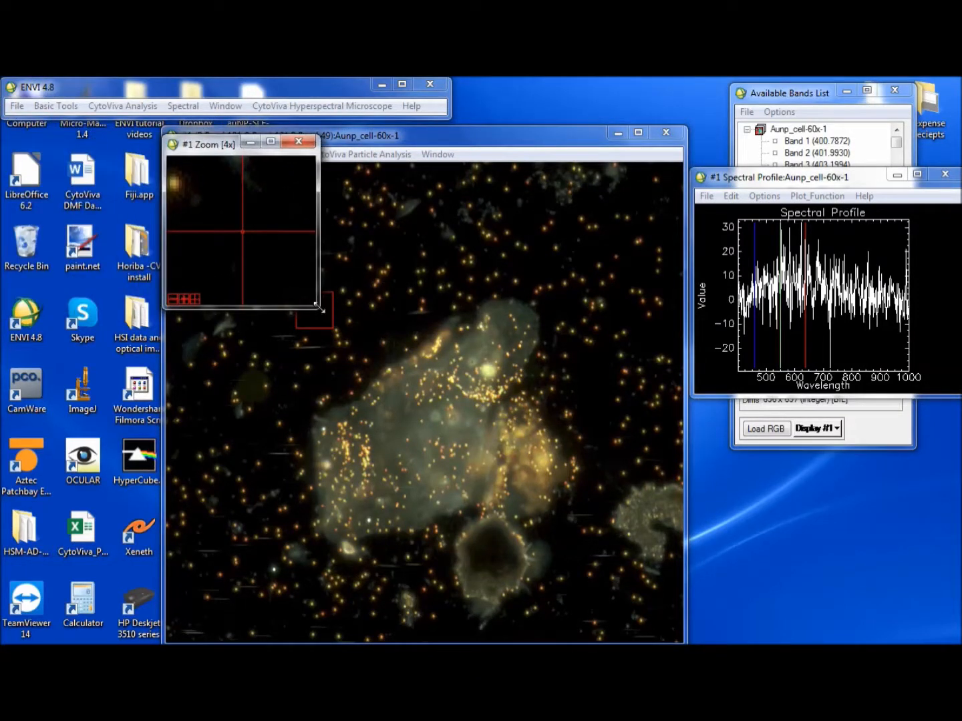
{"action": "left_click_drag", "start_coordinate": [318, 308], "coordinate": [387, 350]}
Step: Compare the spectra of the orange, red and green particles in the Zoom window, ending on the red one
{"action": "left_click", "coordinate": [202, 213]}
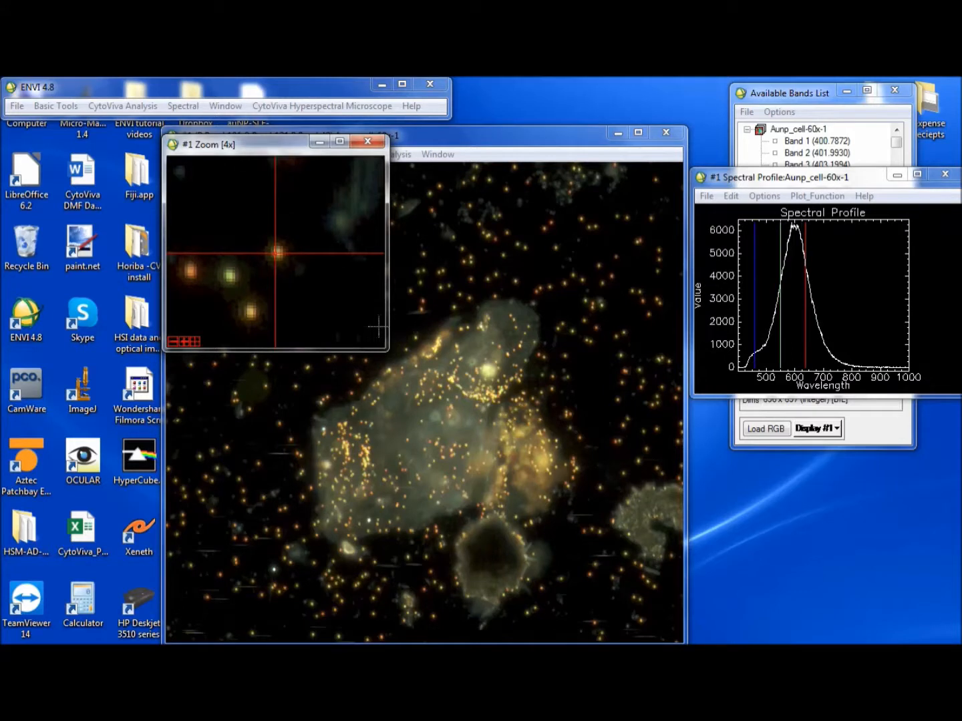
{"action": "left_click", "coordinate": [250, 312]}
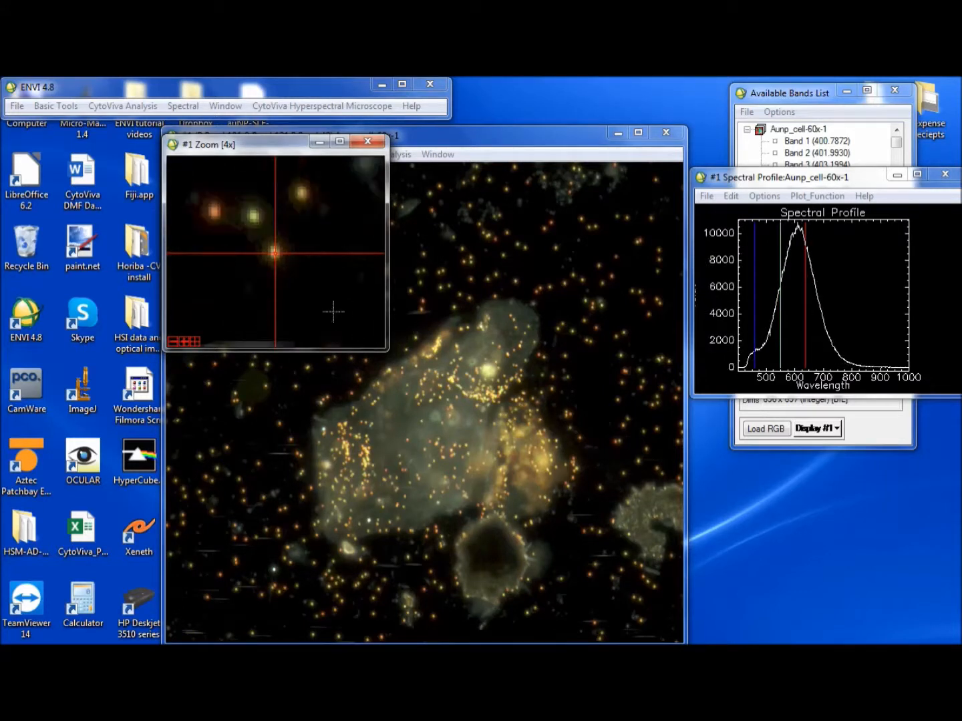
{"action": "left_click", "coordinate": [212, 213]}
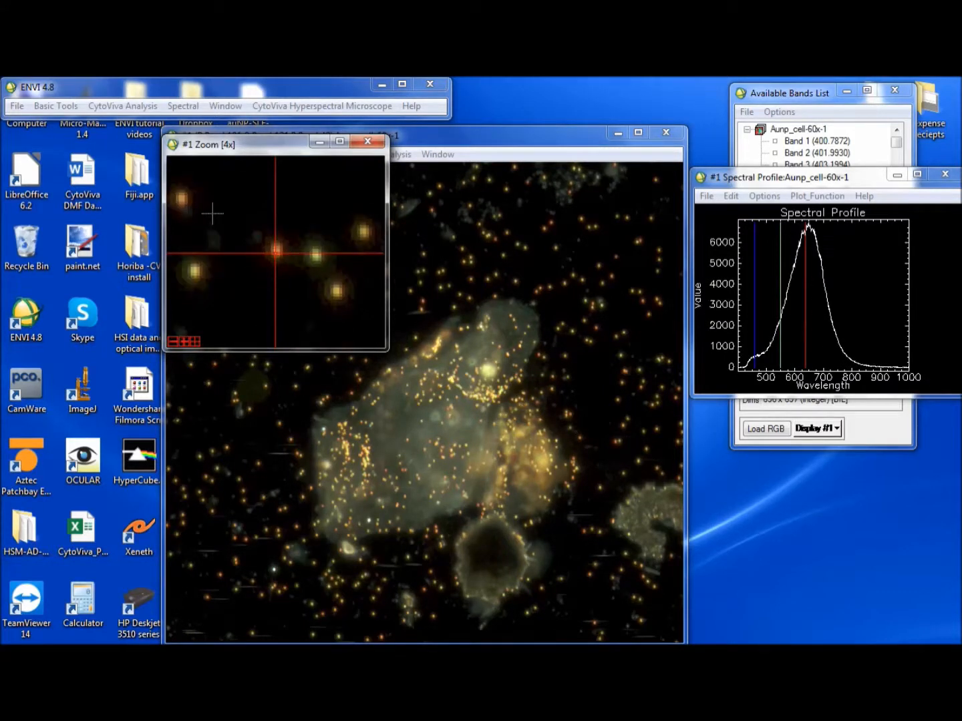
{"action": "left_click", "coordinate": [316, 254]}
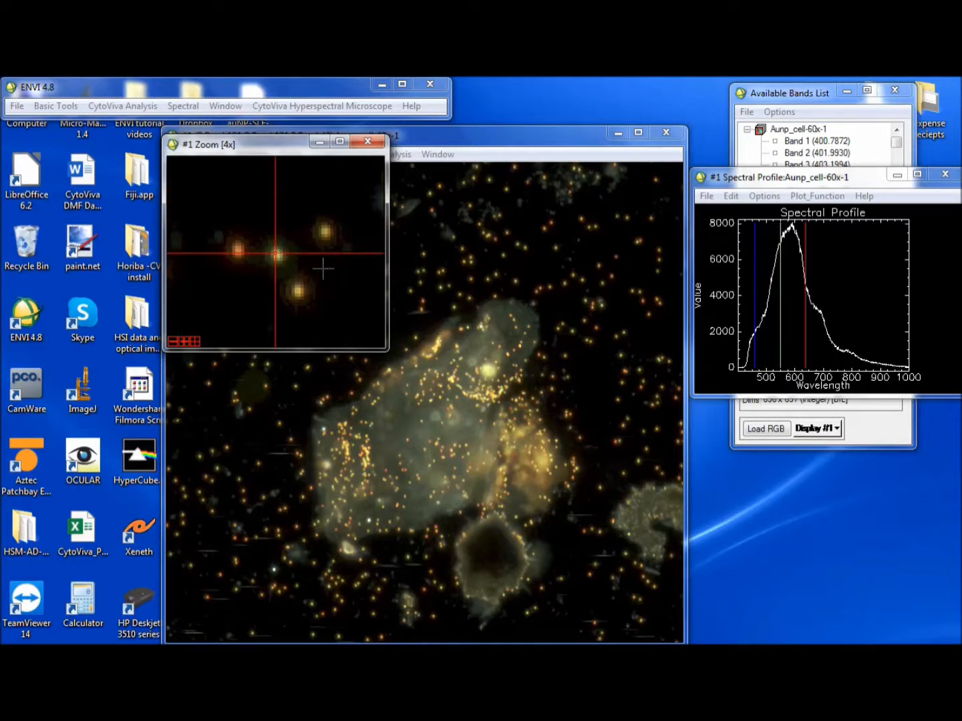
{"action": "left_click", "coordinate": [239, 254]}
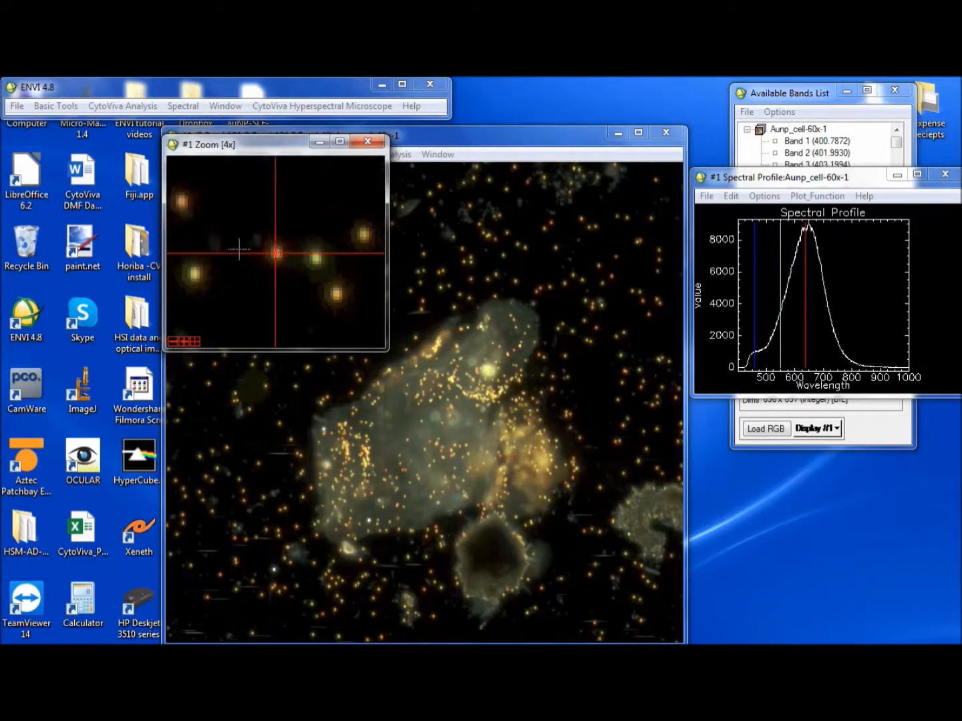
Step: Magnify the red particle to 11x in the Zoom window
{"action": "left_click", "coordinate": [184, 341]}
{"action": "left_click", "coordinate": [185, 342]}
{"action": "left_click", "coordinate": [184, 341]}
{"action": "left_click", "coordinate": [184, 341]}
{"action": "left_click", "coordinate": [184, 342]}
{"action": "left_click", "coordinate": [184, 342]}
{"action": "left_click", "coordinate": [184, 341]}
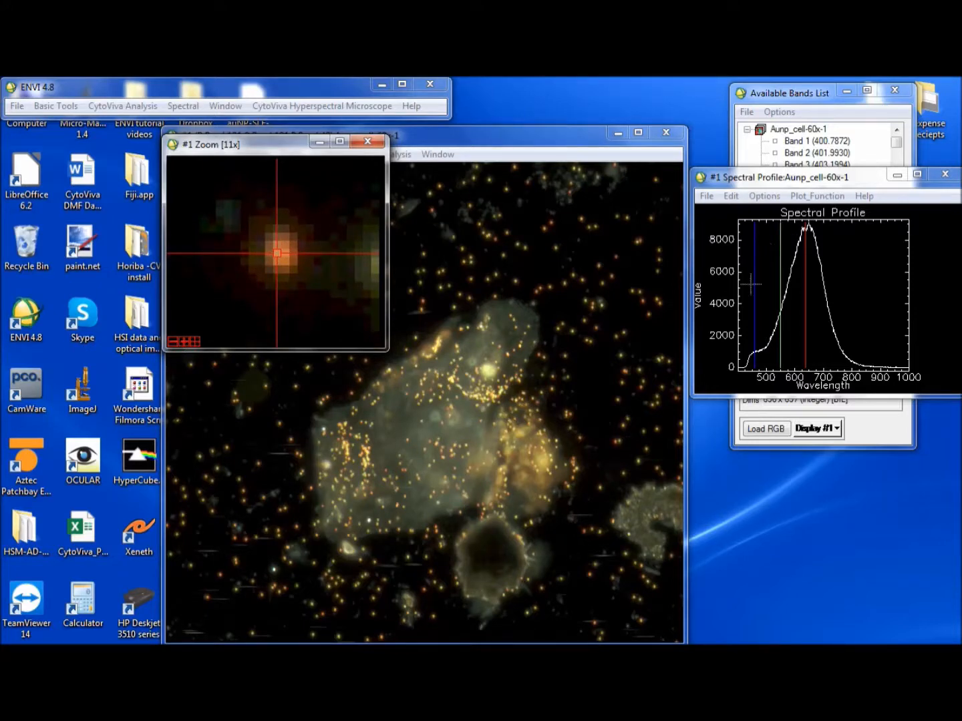
Step: Enlarge the spectral profile plot, read the wavelength at the red particle's peak in close-up, and restore the full plot range
{"action": "left_click_drag", "start_coordinate": [766, 168], "coordinate": [527, 143]}
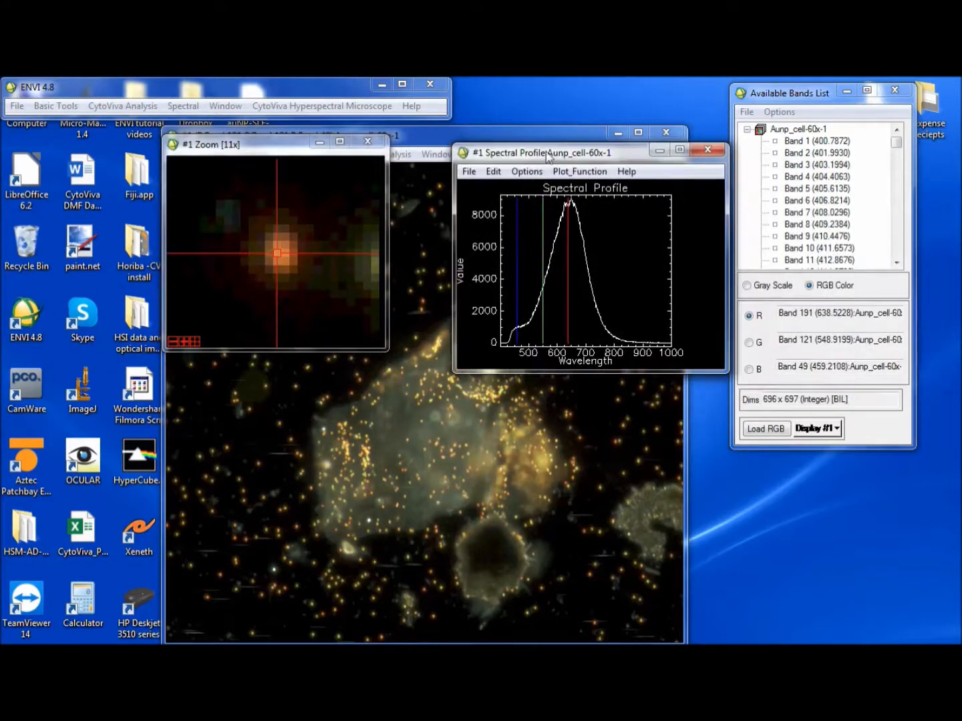
{"action": "left_click_drag", "start_coordinate": [728, 376], "coordinate": [928, 442]}
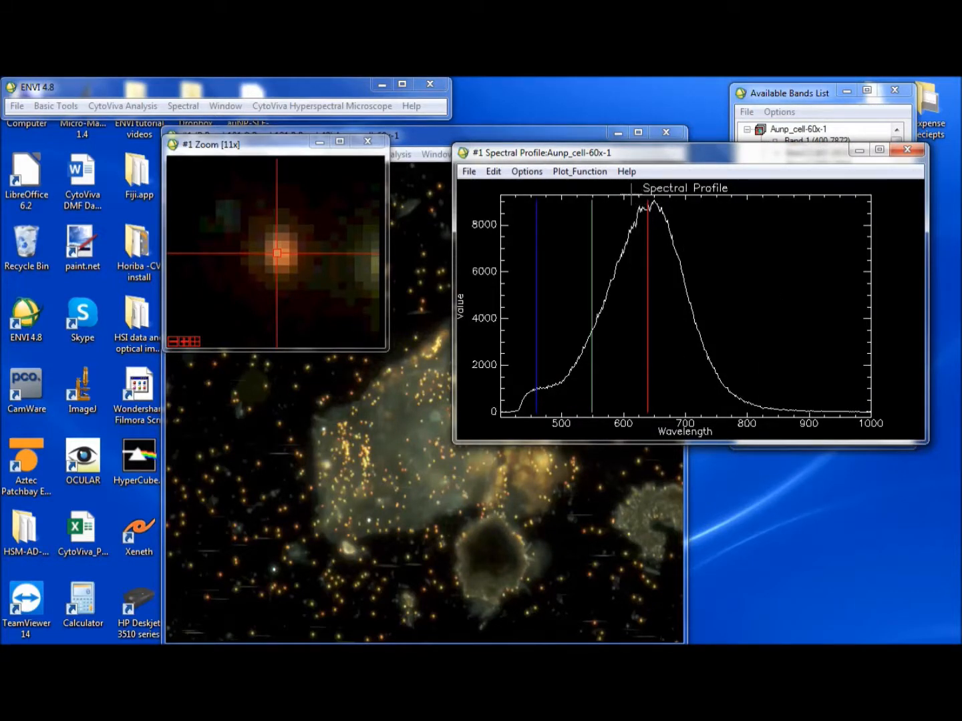
{"action": "left_click_drag", "start_coordinate": [623, 192], "coordinate": [691, 238]}
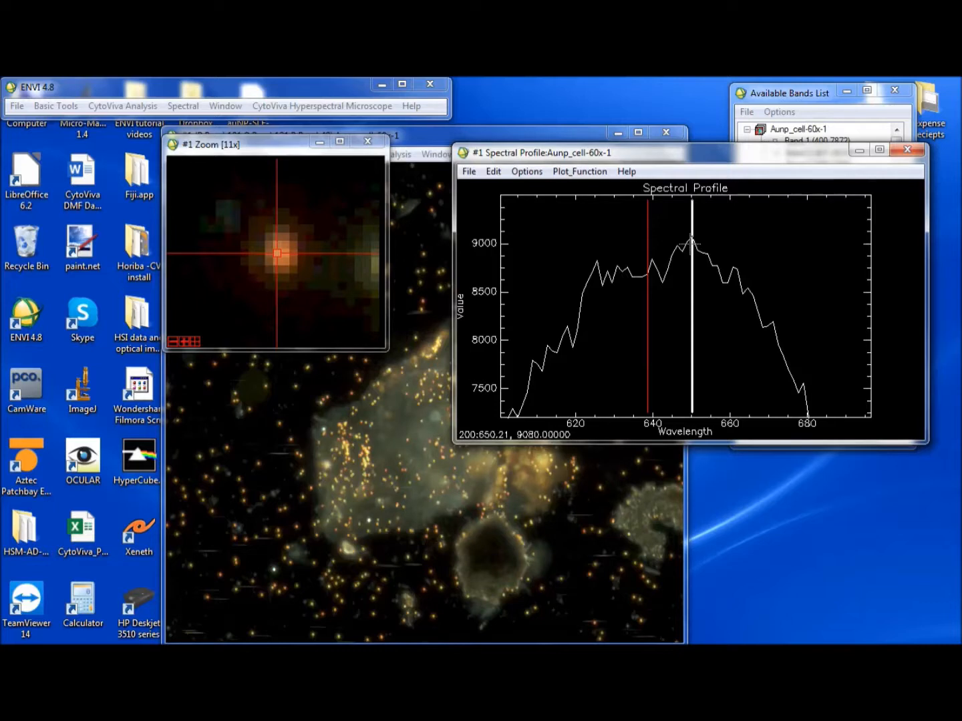
{"action": "left_click_drag", "start_coordinate": [690, 245], "coordinate": [693, 250]}
{"action": "left_click_drag", "start_coordinate": [692, 249], "coordinate": [695, 246]}
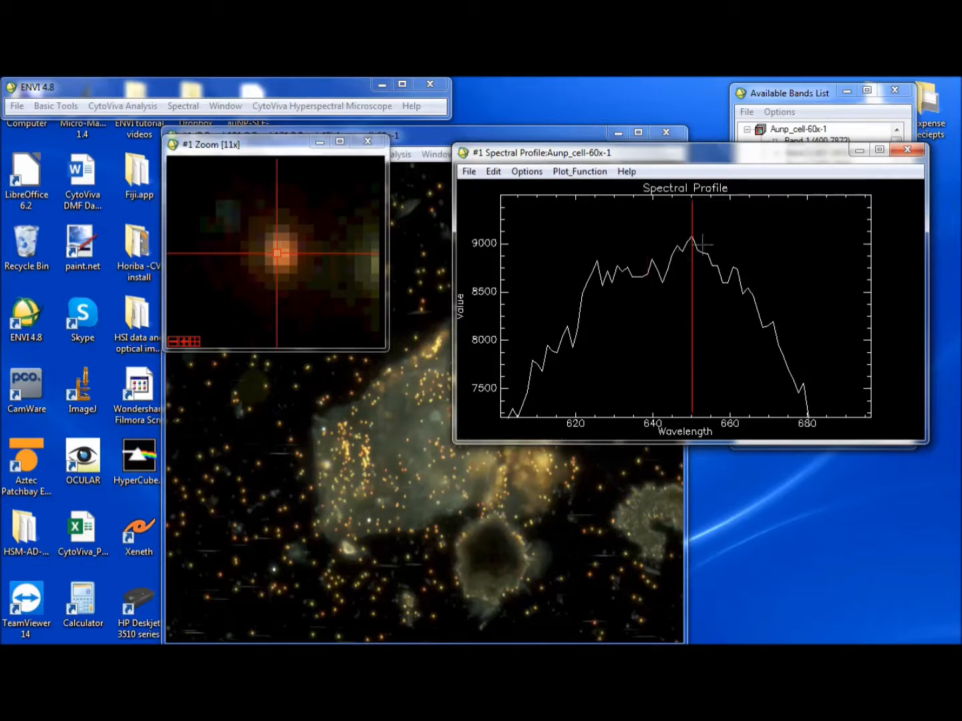
{"action": "middle_click", "coordinate": [646, 245]}
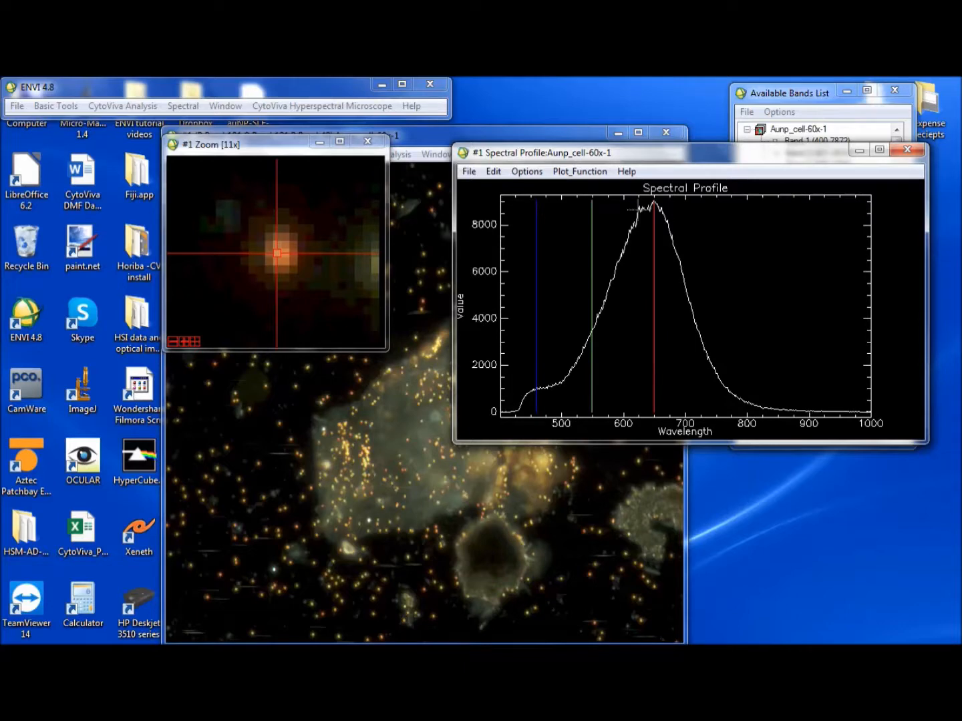
Step: Clear the view of the main image and inspect the spectra of two more particles just outside the cell
{"action": "left_click_drag", "start_coordinate": [641, 157], "coordinate": [715, 255]}
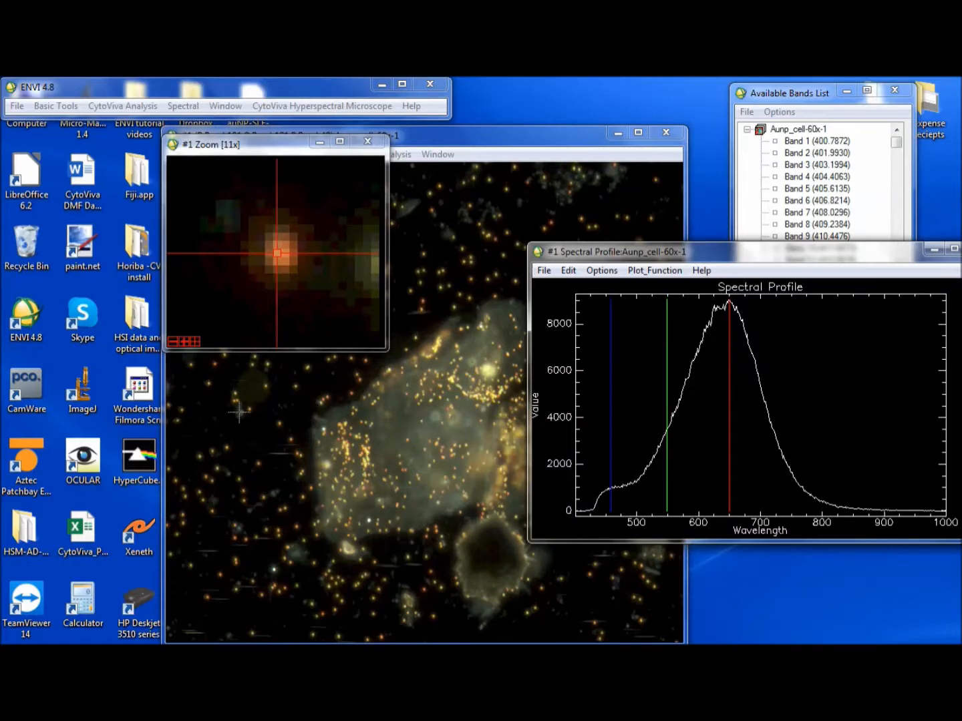
{"action": "left_click_drag", "start_coordinate": [233, 156], "coordinate": [52, 152]}
{"action": "left_click", "coordinate": [352, 319]}
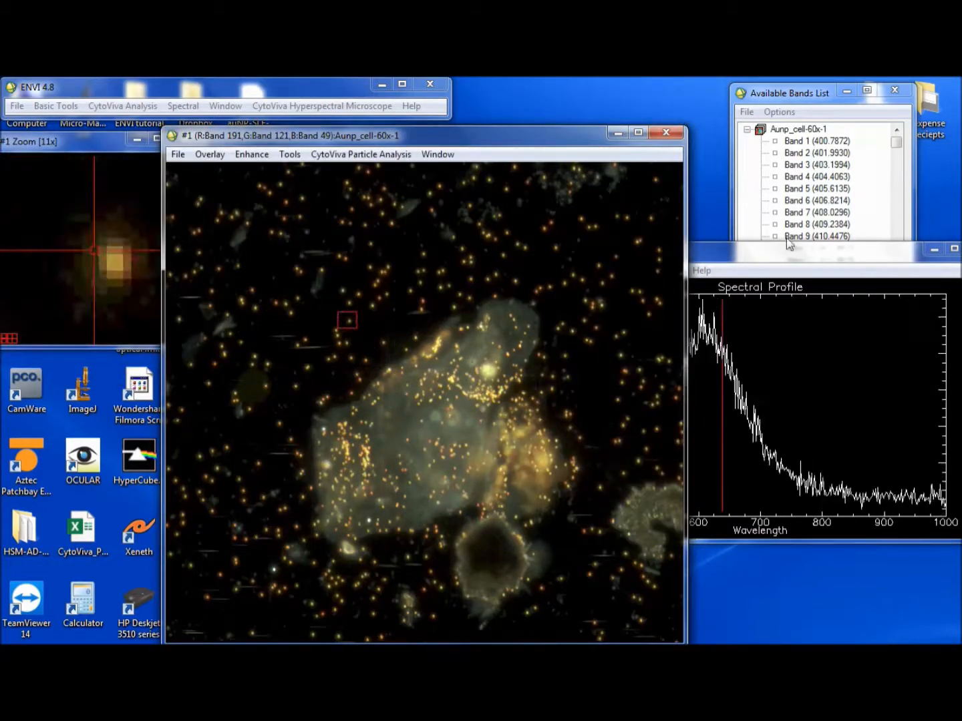
{"action": "left_click", "coordinate": [764, 248]}
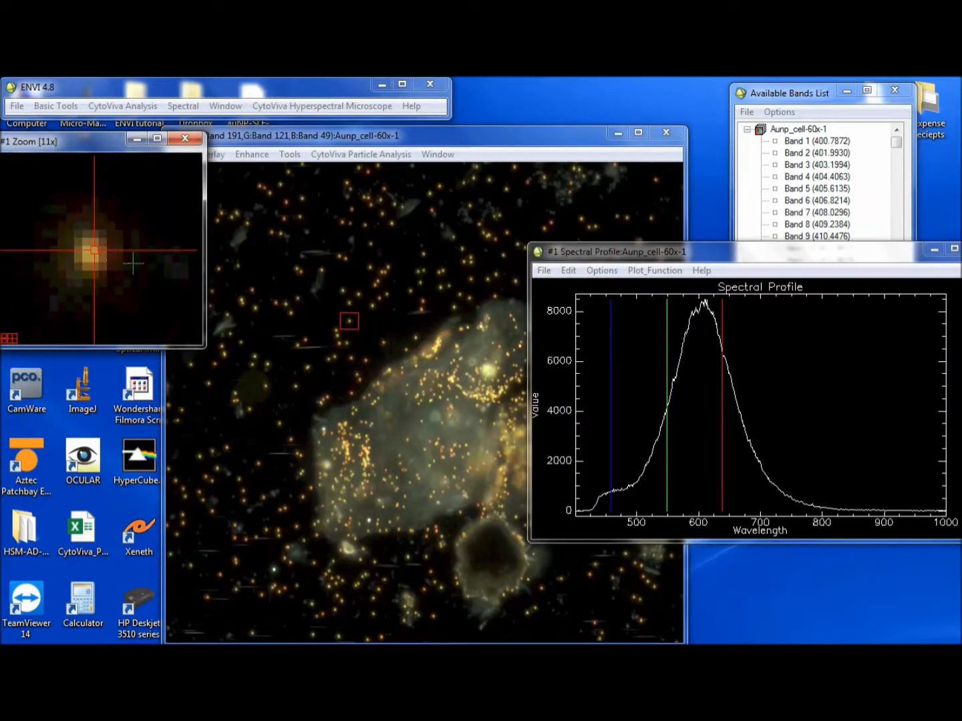
{"action": "left_click", "coordinate": [338, 343]}
{"action": "left_click", "coordinate": [340, 343]}
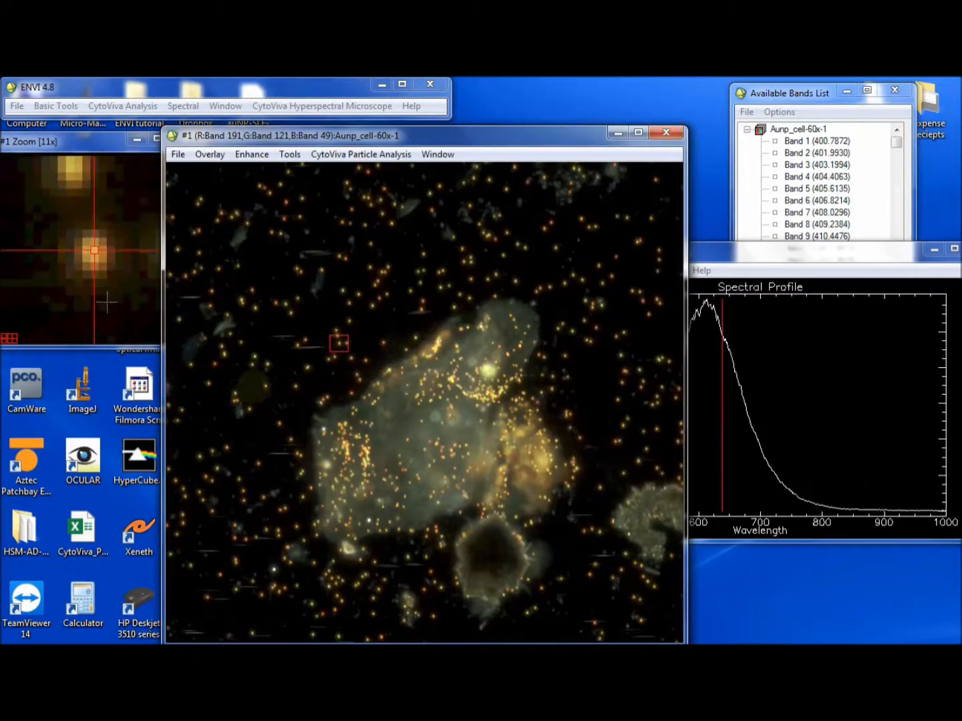
Step: Rearrange the image and plot windows, and close the spectral profile plot
{"action": "left_click_drag", "start_coordinate": [698, 251], "coordinate": [628, 178]}
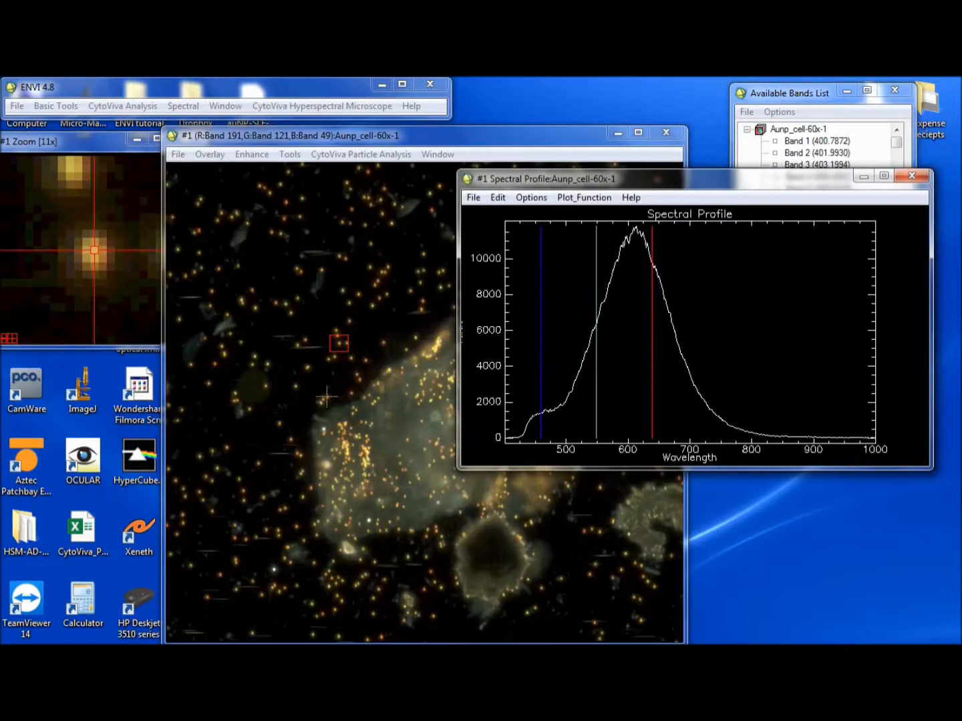
{"action": "left_click_drag", "start_coordinate": [378, 142], "coordinate": [338, 143]}
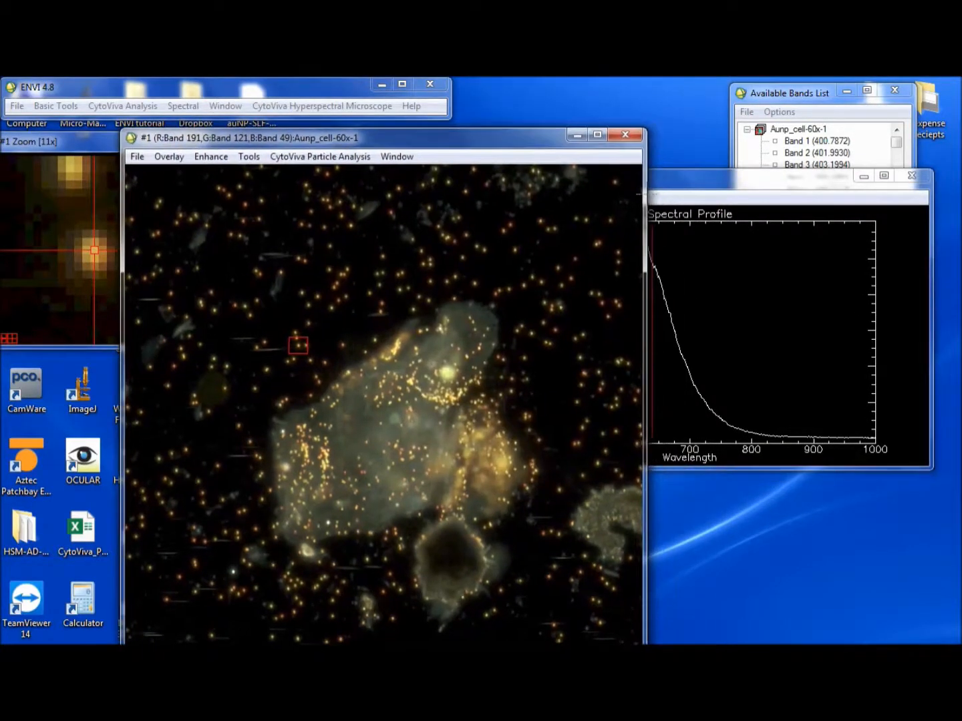
{"action": "left_click_drag", "start_coordinate": [677, 186], "coordinate": [706, 256]}
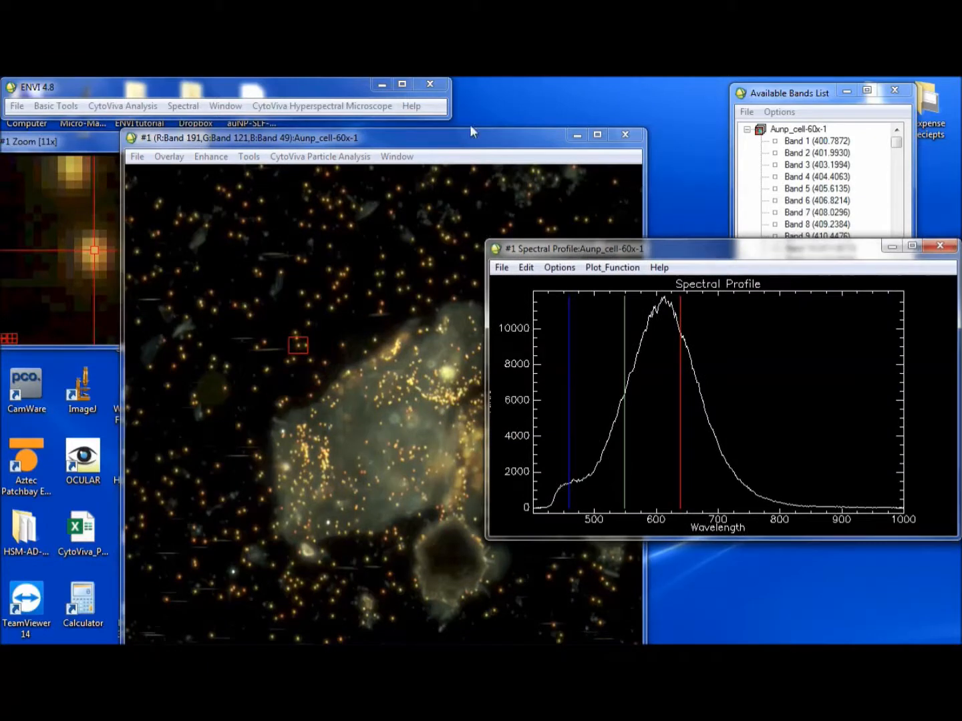
{"action": "left_click_drag", "start_coordinate": [596, 249], "coordinate": [525, 216]}
{"action": "left_click", "coordinate": [874, 208]}
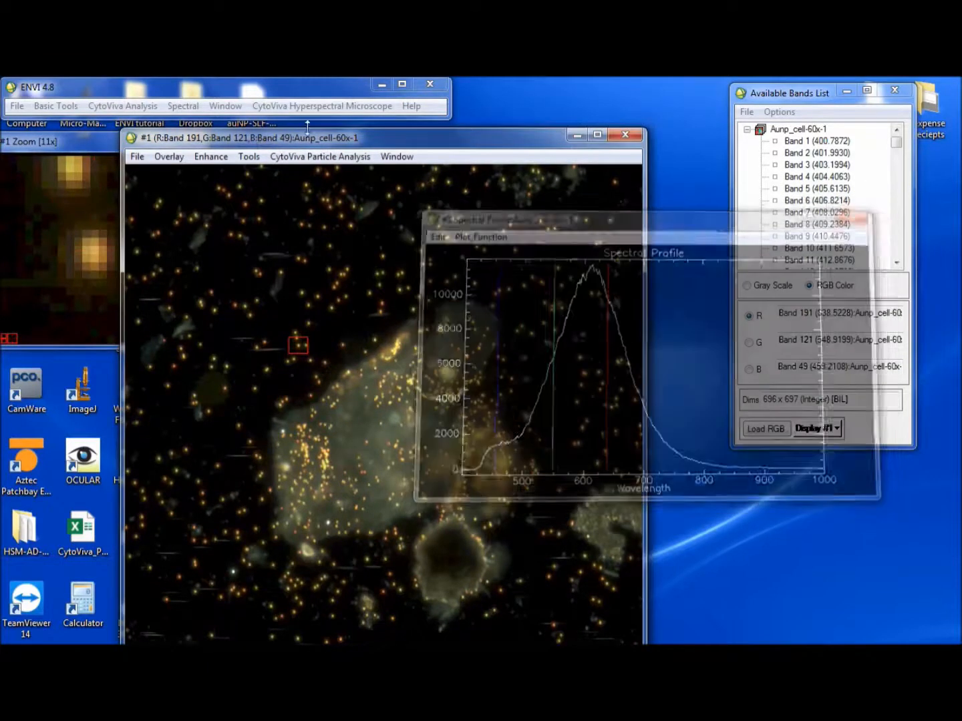
Step: Start the Peak Location Classifier on Aunp_cell-60x-1 and move its parameter dialog clear of the image
{"action": "left_click", "coordinate": [183, 105]}
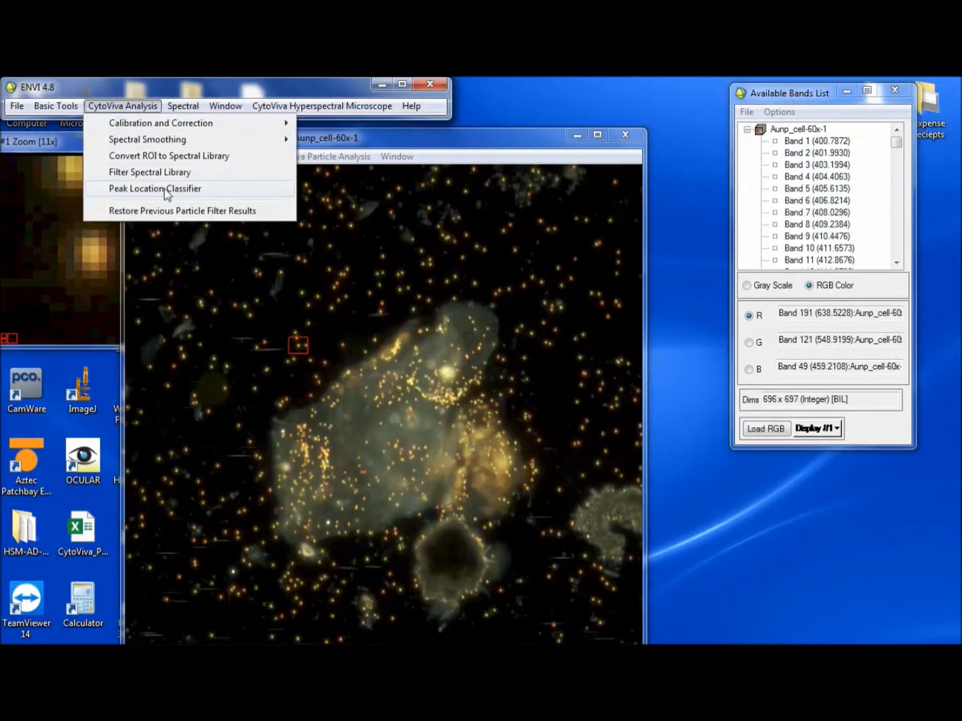
{"action": "left_click", "coordinate": [164, 189]}
{"action": "left_click", "coordinate": [218, 207]}
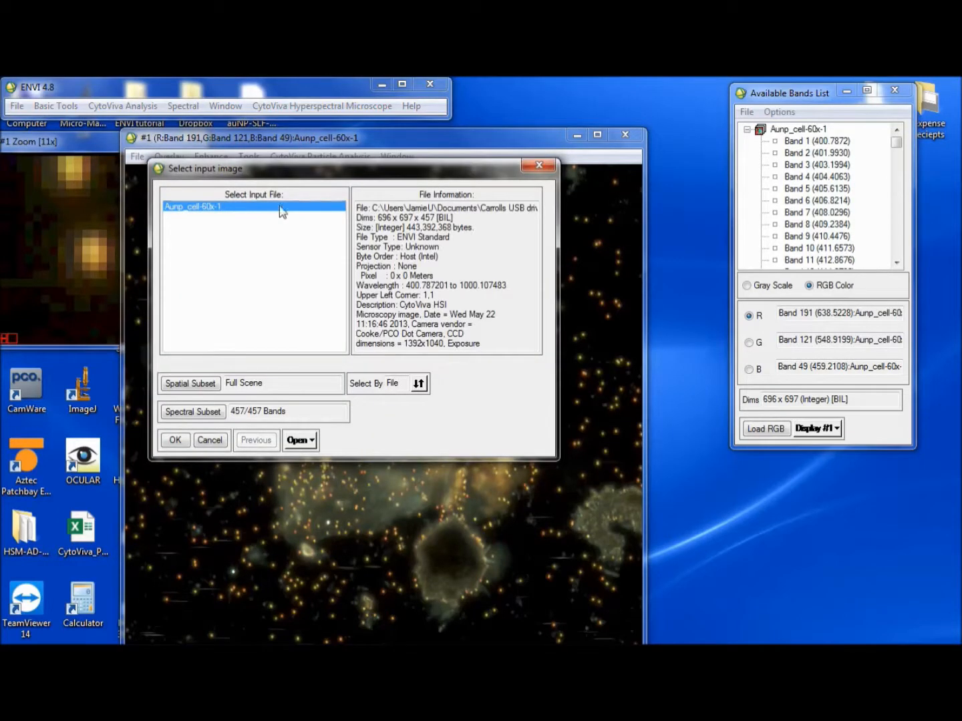
{"action": "left_click", "coordinate": [176, 439]}
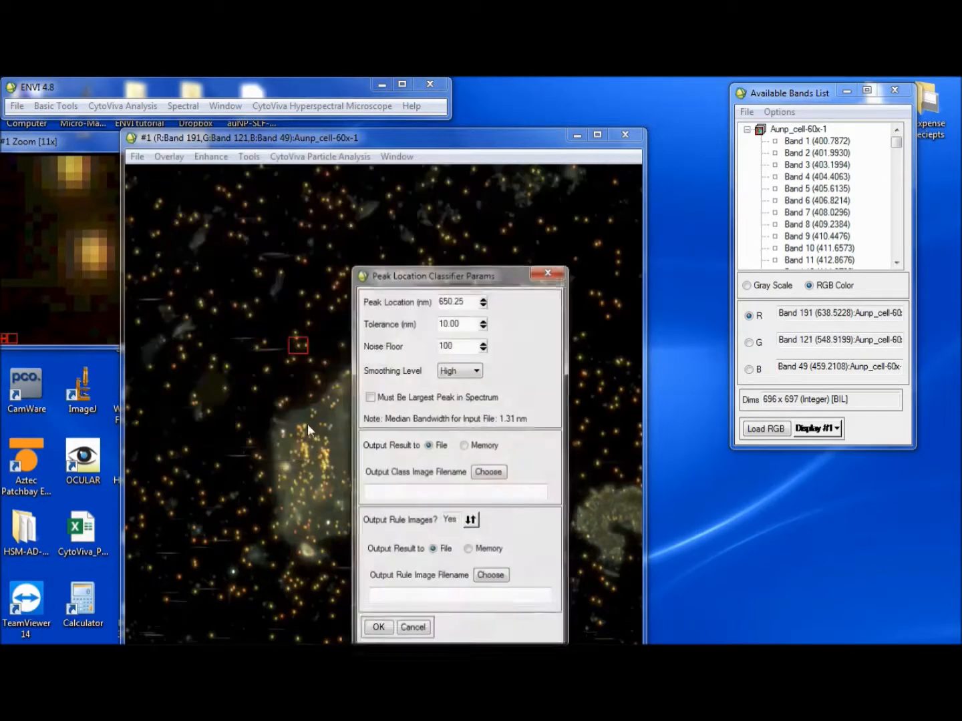
{"action": "left_click_drag", "start_coordinate": [452, 265], "coordinate": [707, 229]}
{"action": "left_click_drag", "start_coordinate": [775, 207], "coordinate": [768, 126]}
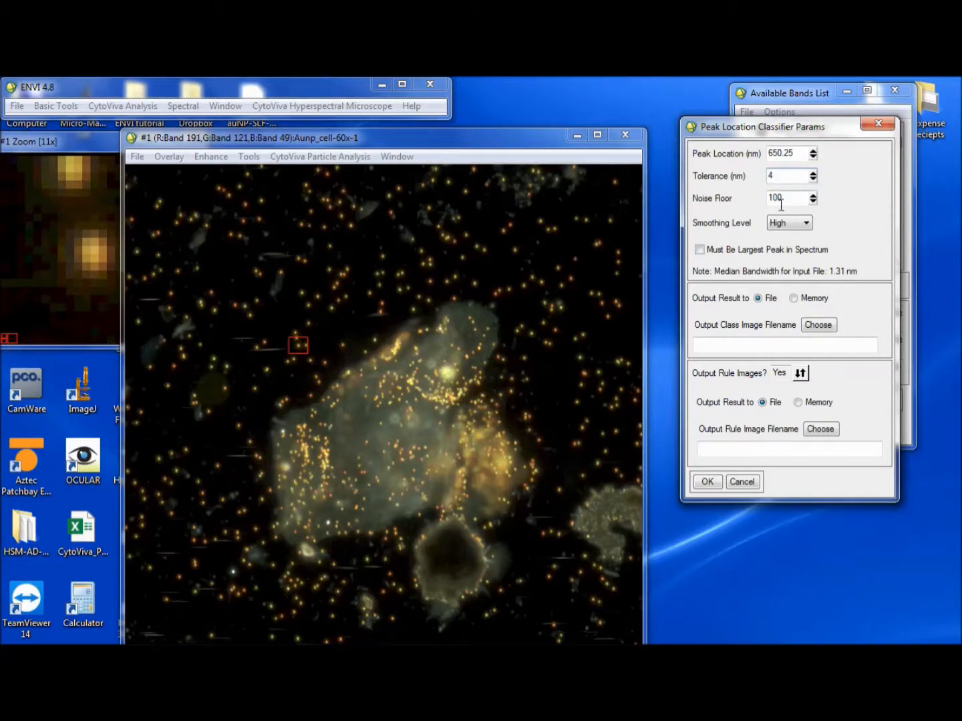
Step: Run the classifier with tolerance 4 nm, noise floor 7000, largest peak required, no rule images, and the result output to memory
{"action": "key", "text": "Tab"}
{"action": "left_click", "coordinate": [700, 250]}
{"action": "left_click", "coordinate": [800, 373]}
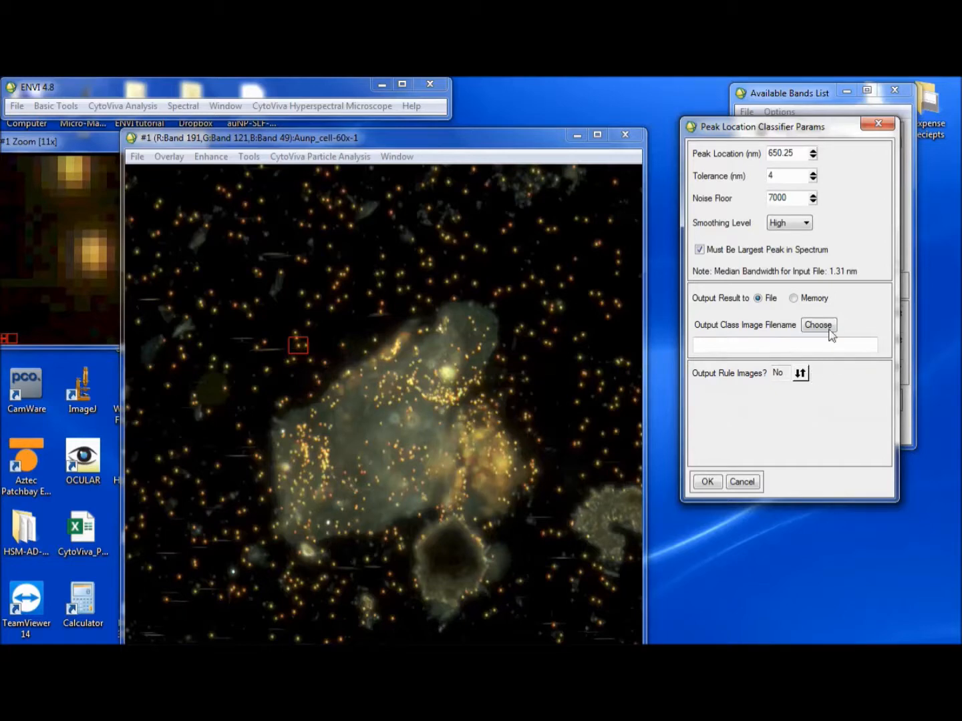
{"action": "left_click", "coordinate": [794, 297]}
{"action": "left_click", "coordinate": [708, 482]}
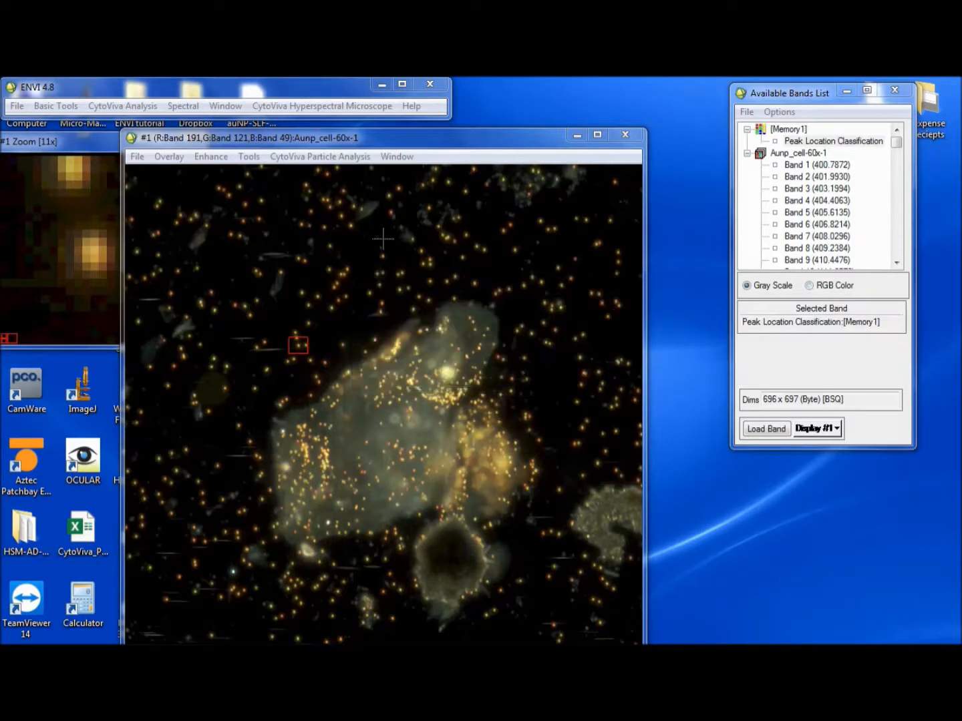
Step: Load the Peak Location Classification band into a new display and enlarge its image window
{"action": "left_click_drag", "start_coordinate": [395, 138], "coordinate": [465, 134]}
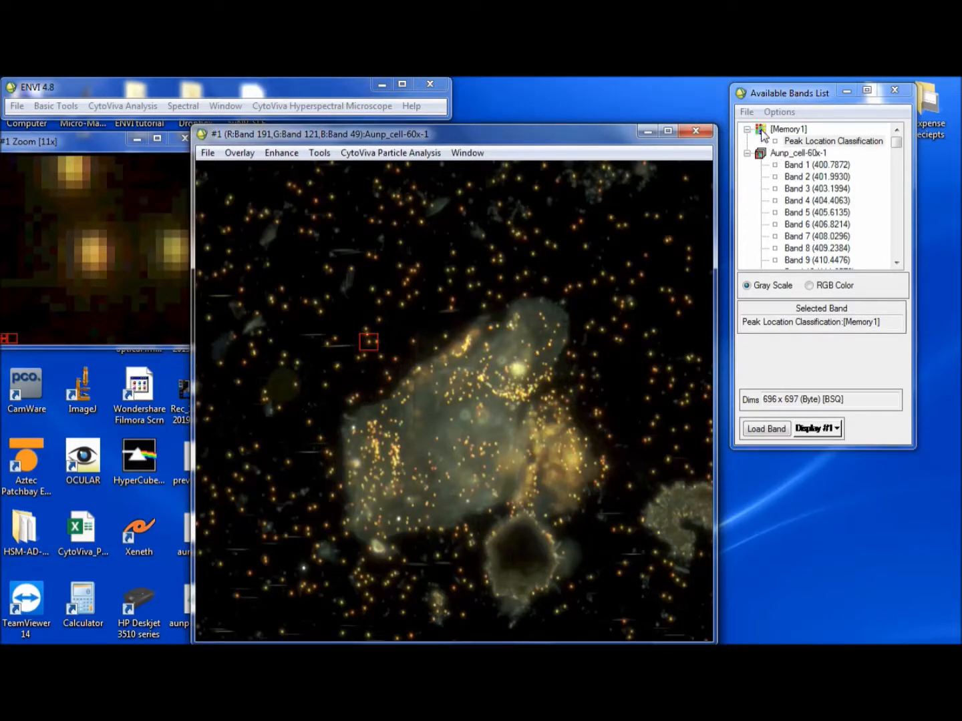
{"action": "right_click", "coordinate": [785, 142]}
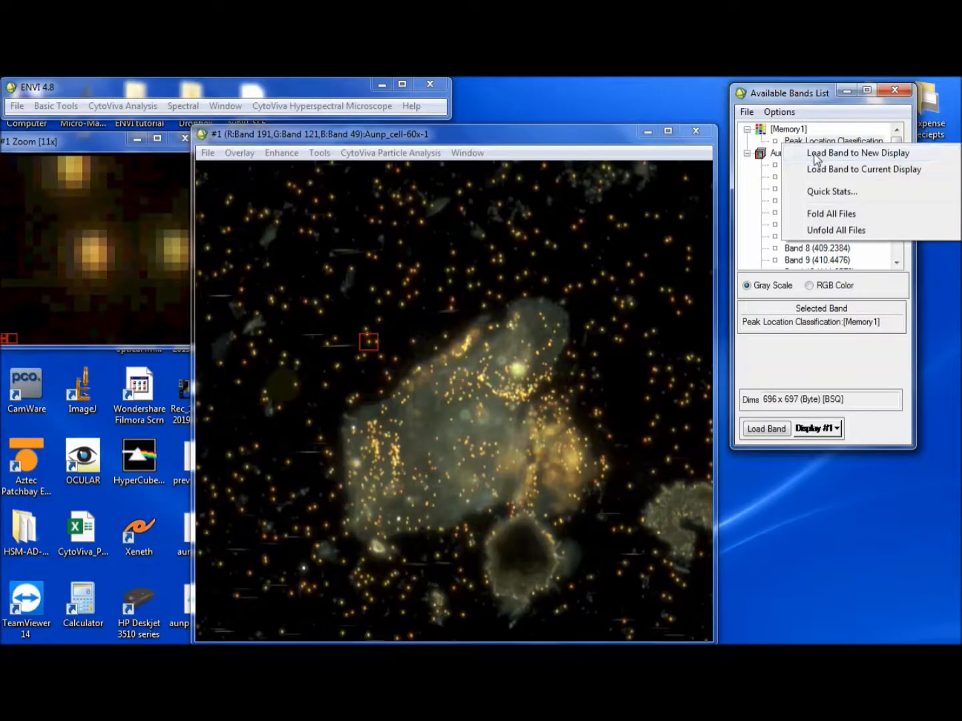
{"action": "left_click", "coordinate": [814, 160]}
{"action": "left_click_drag", "start_coordinate": [674, 136], "coordinate": [551, 137]}
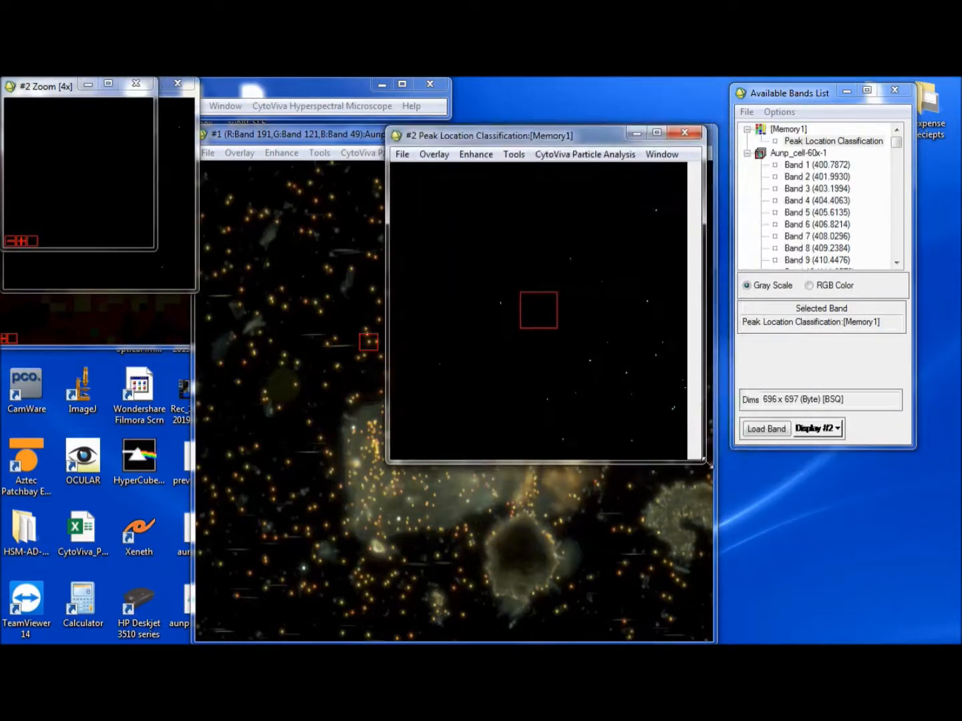
{"action": "left_click_drag", "start_coordinate": [703, 462], "coordinate": [910, 597]}
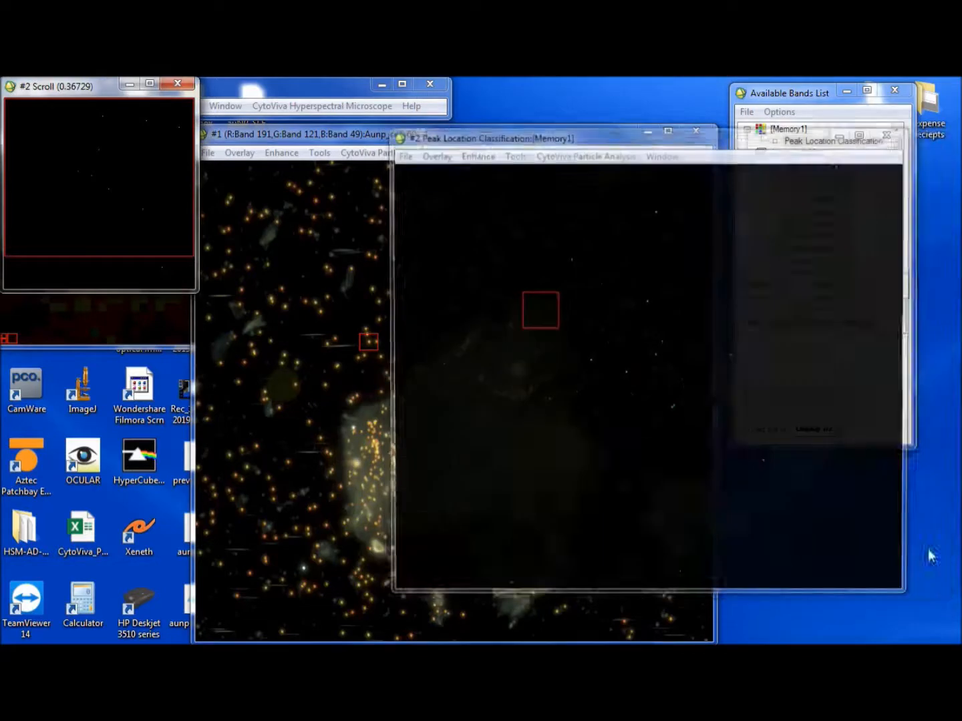
{"action": "left_click_drag", "start_coordinate": [671, 141], "coordinate": [582, 168]}
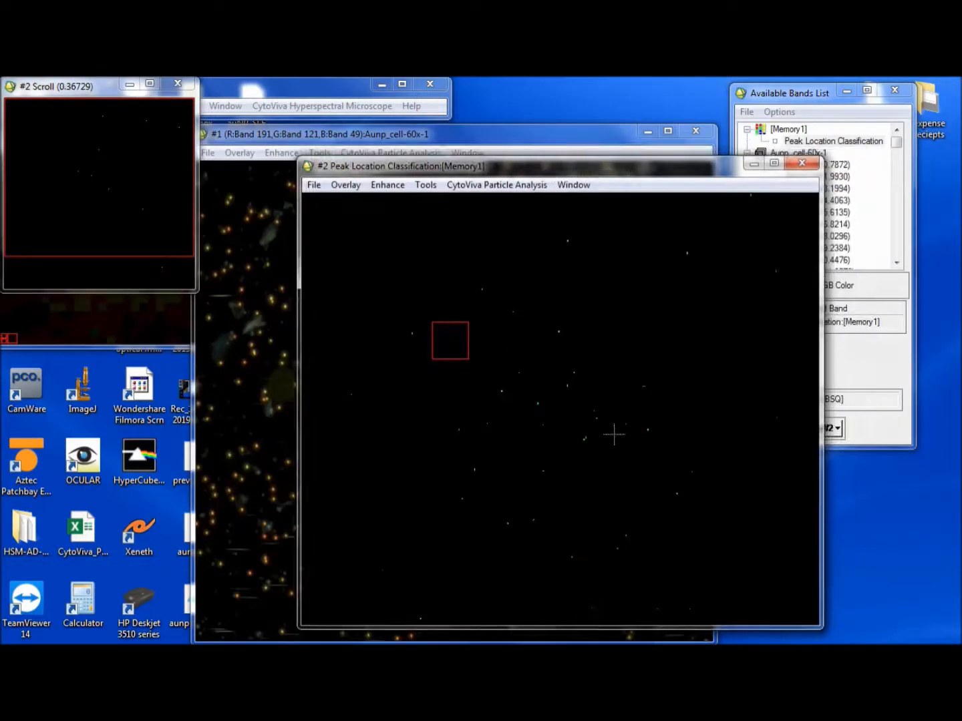
Step: Examine the distribution of classified pixels against the original image, and close the classification display
{"action": "left_click_drag", "start_coordinate": [466, 167], "coordinate": [486, 150]}
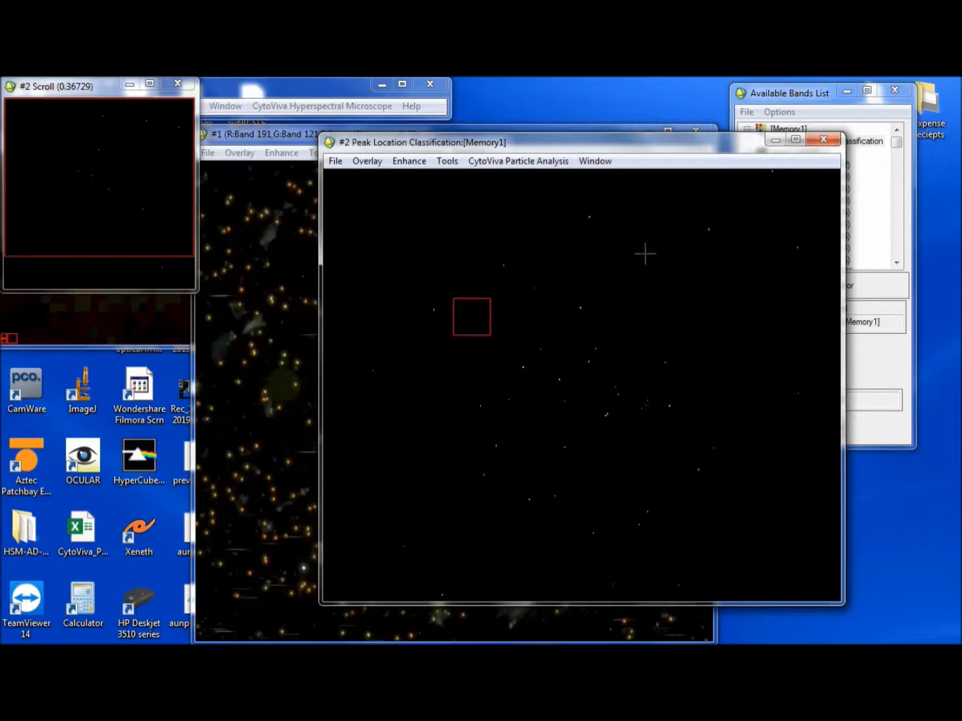
{"action": "left_click_drag", "start_coordinate": [565, 144], "coordinate": [611, 179]}
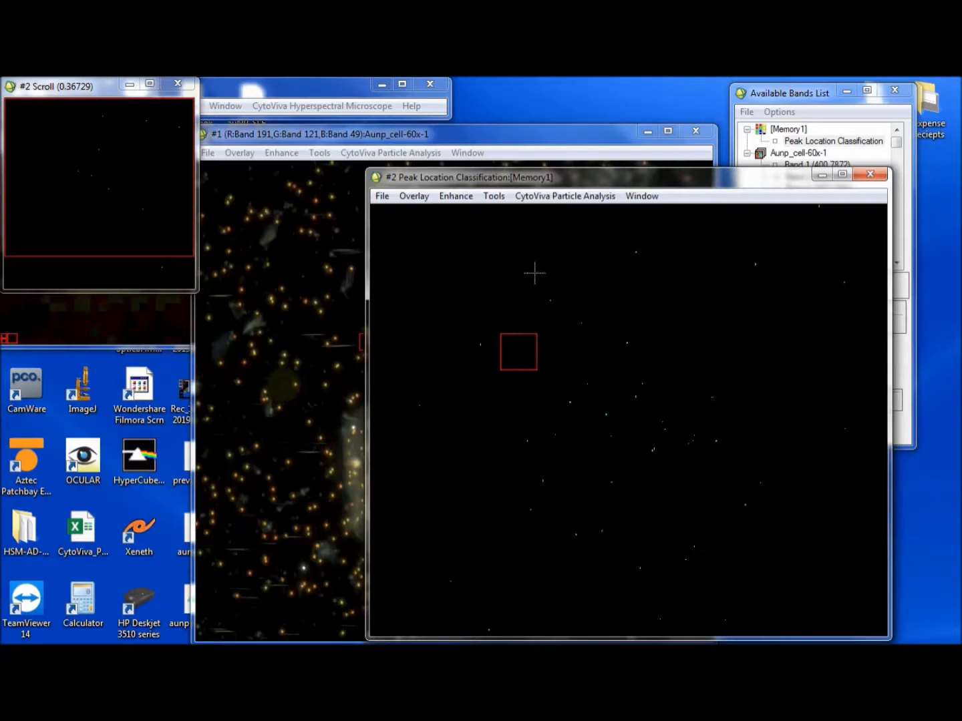
{"action": "left_click_drag", "start_coordinate": [603, 181], "coordinate": [556, 158]}
{"action": "left_click_drag", "start_coordinate": [641, 169], "coordinate": [683, 140]}
{"action": "left_click_drag", "start_coordinate": [590, 143], "coordinate": [442, 178]}
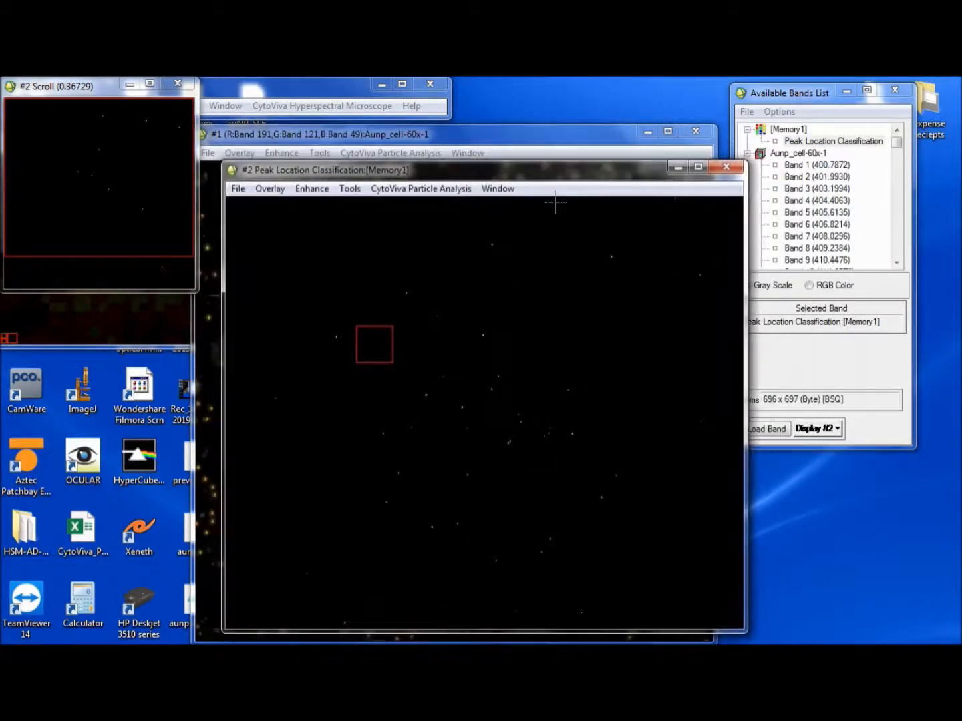
{"action": "left_click", "coordinate": [726, 167]}
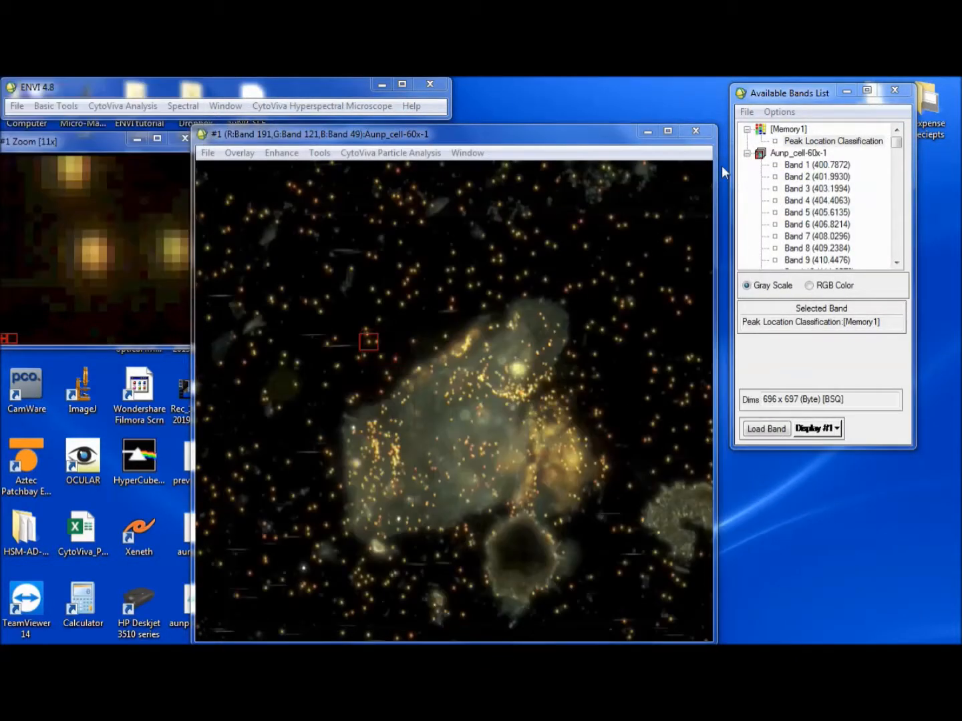
Step: Overlay the [Memory1] classification on the Aunp_cell-60x-1 image and hide the Unclassified class
{"action": "left_click", "coordinate": [244, 156]}
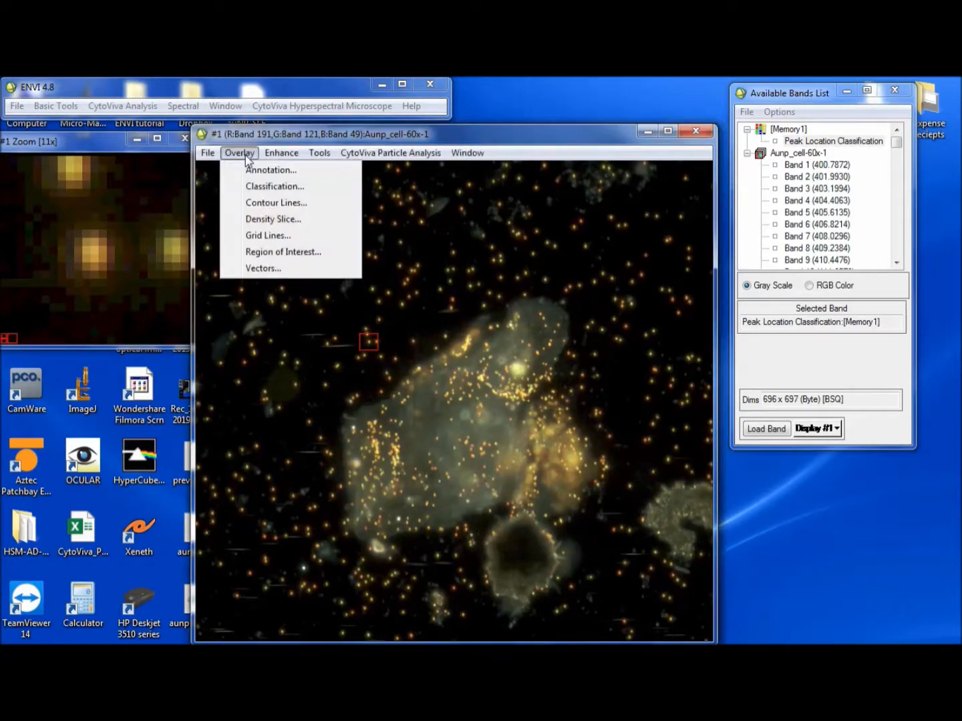
{"action": "left_click", "coordinate": [267, 189]}
{"action": "left_click", "coordinate": [241, 208]}
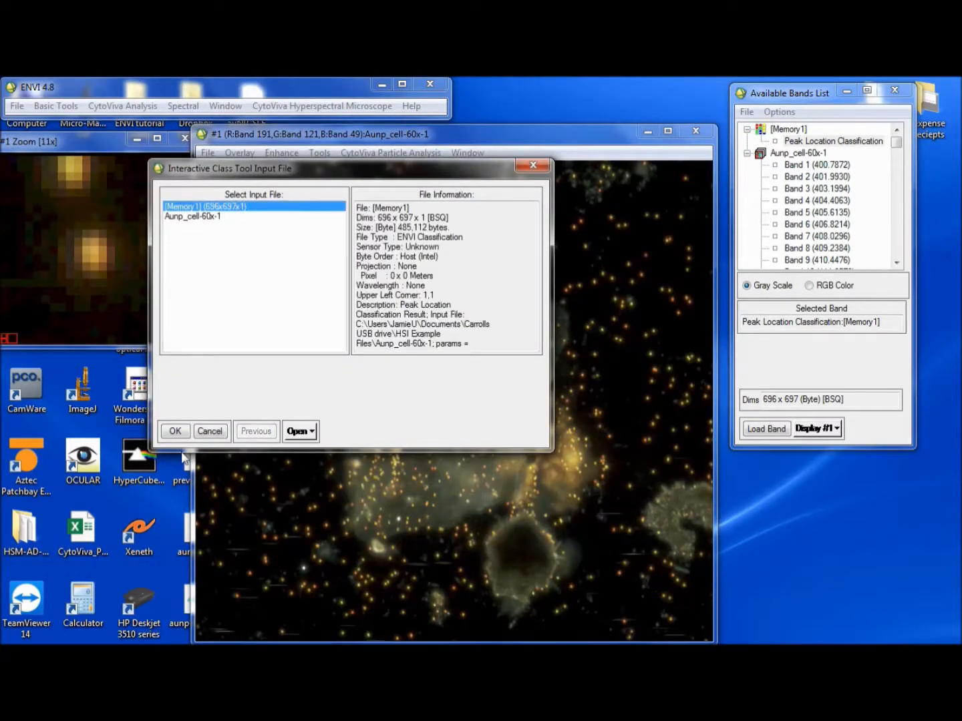
{"action": "left_click", "coordinate": [177, 429]}
{"action": "left_click_drag", "start_coordinate": [509, 294], "coordinate": [807, 175]}
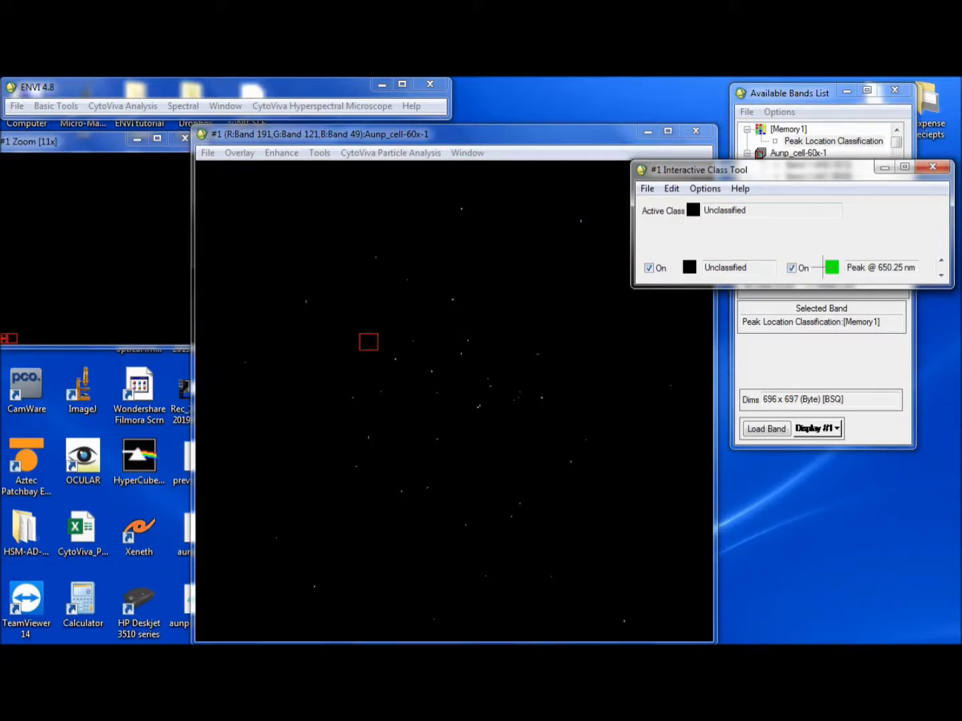
{"action": "left_click", "coordinate": [649, 269]}
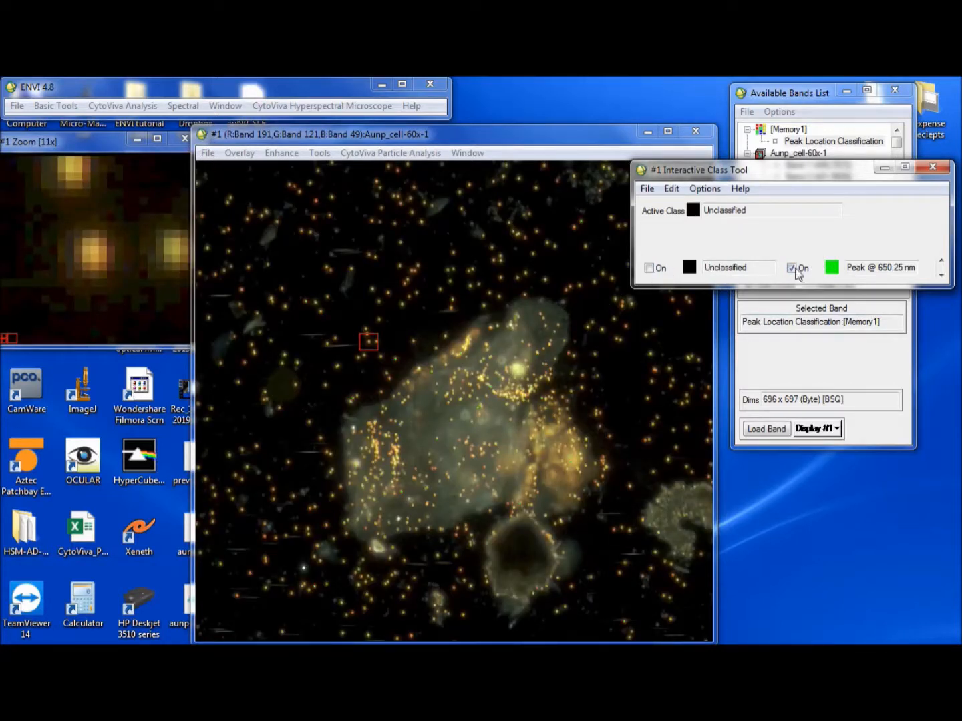
Step: Locate a classified particle inside the cell by temporarily showing the Unclassified class, and centre the Zoom window on it
{"action": "left_click", "coordinate": [477, 362]}
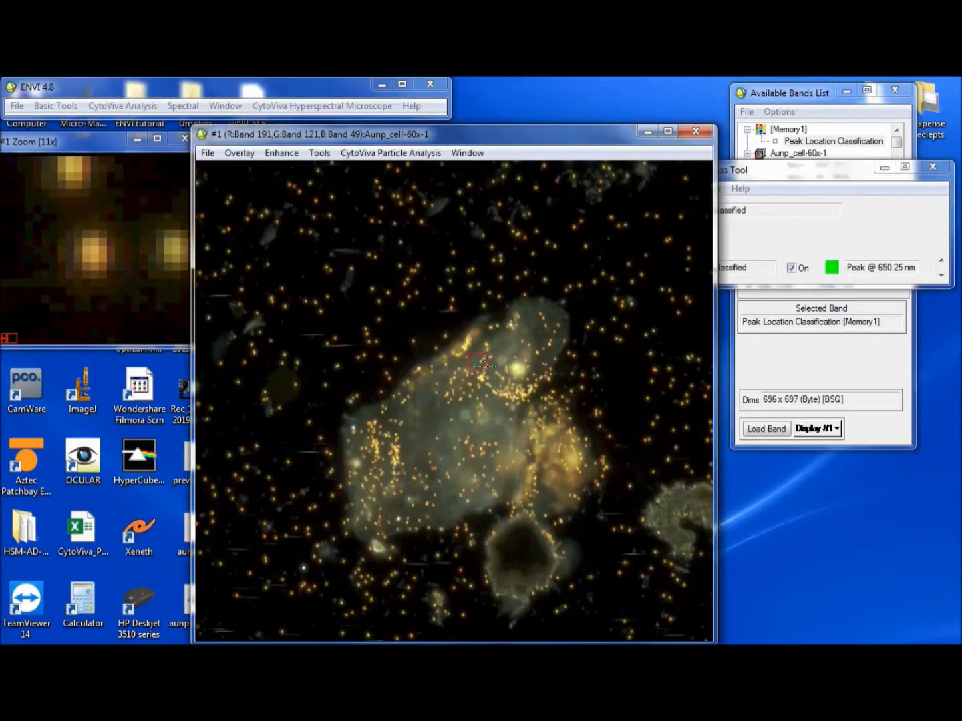
{"action": "left_click", "coordinate": [504, 376]}
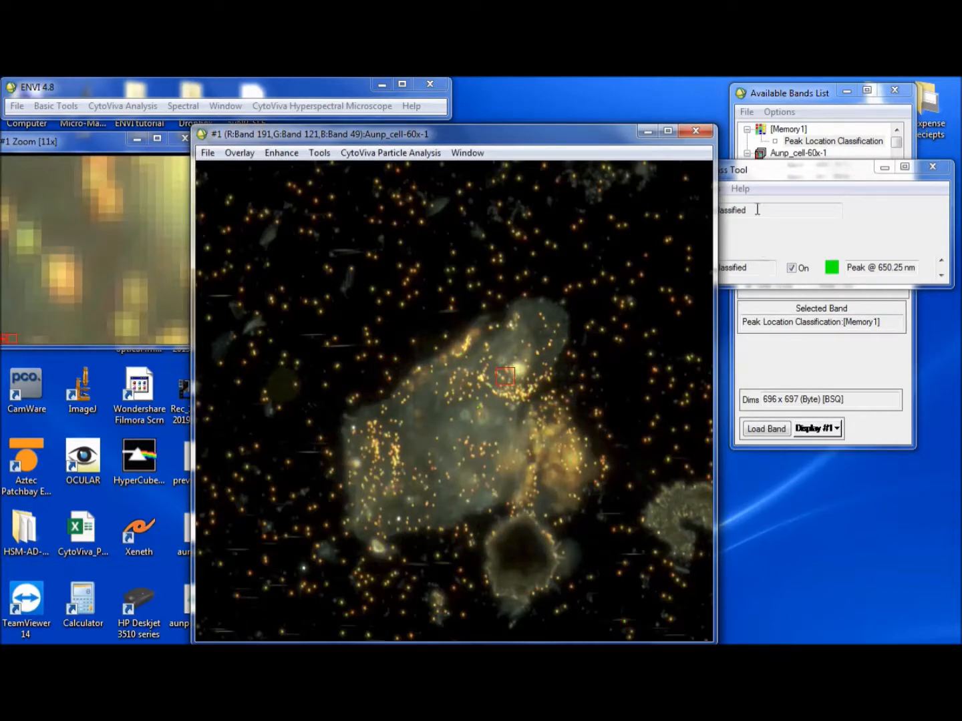
{"action": "left_click", "coordinate": [750, 175]}
{"action": "left_click", "coordinate": [652, 269]}
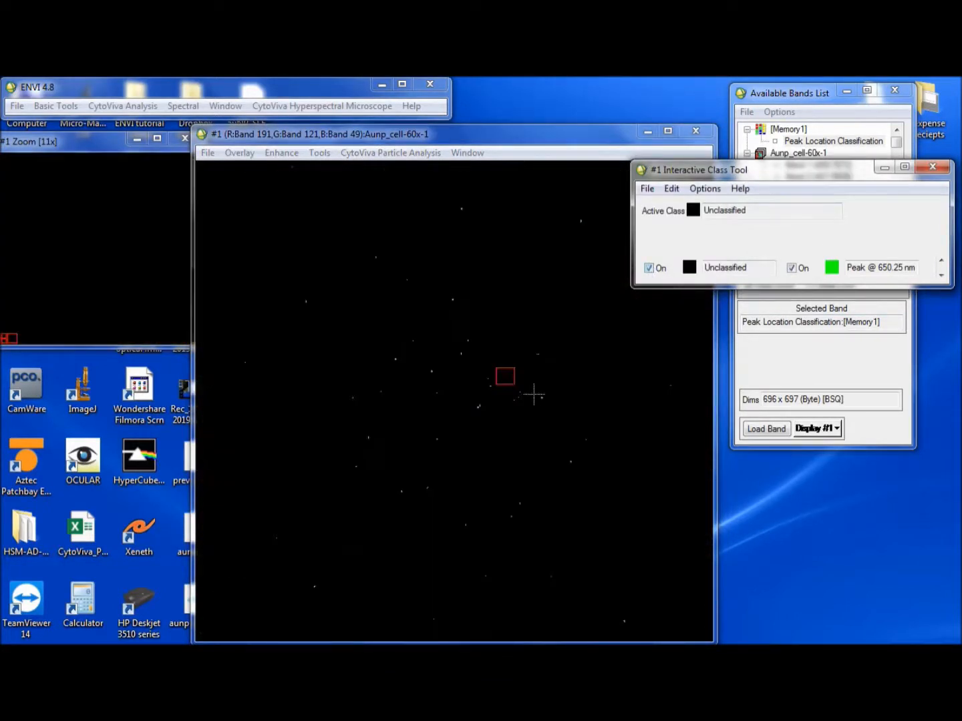
{"action": "left_click", "coordinate": [477, 408]}
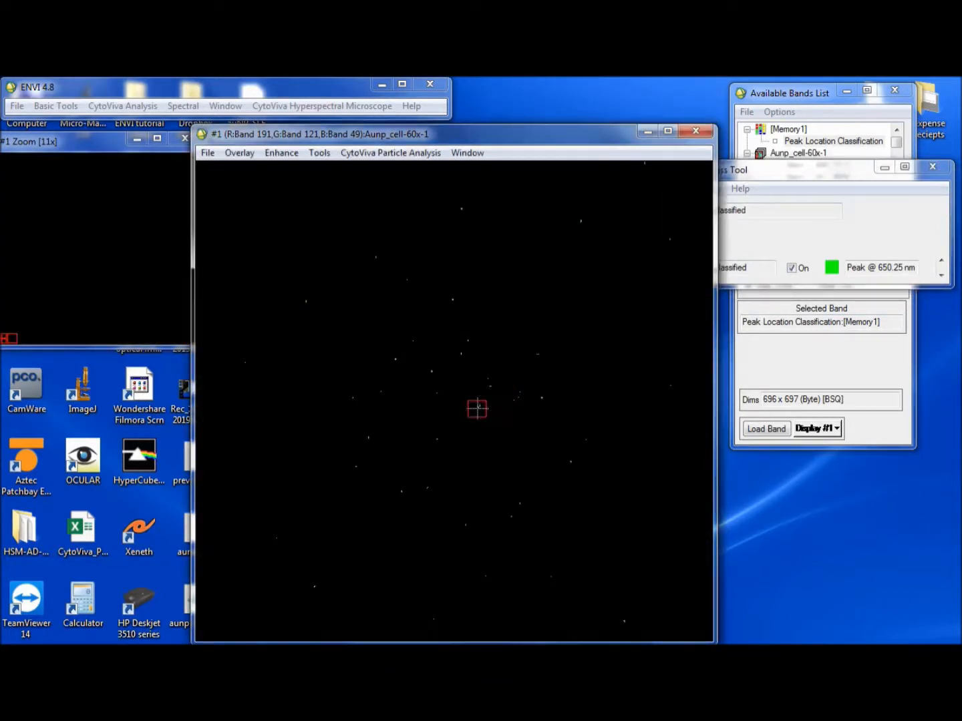
{"action": "left_click", "coordinate": [744, 171]}
{"action": "left_click", "coordinate": [647, 268]}
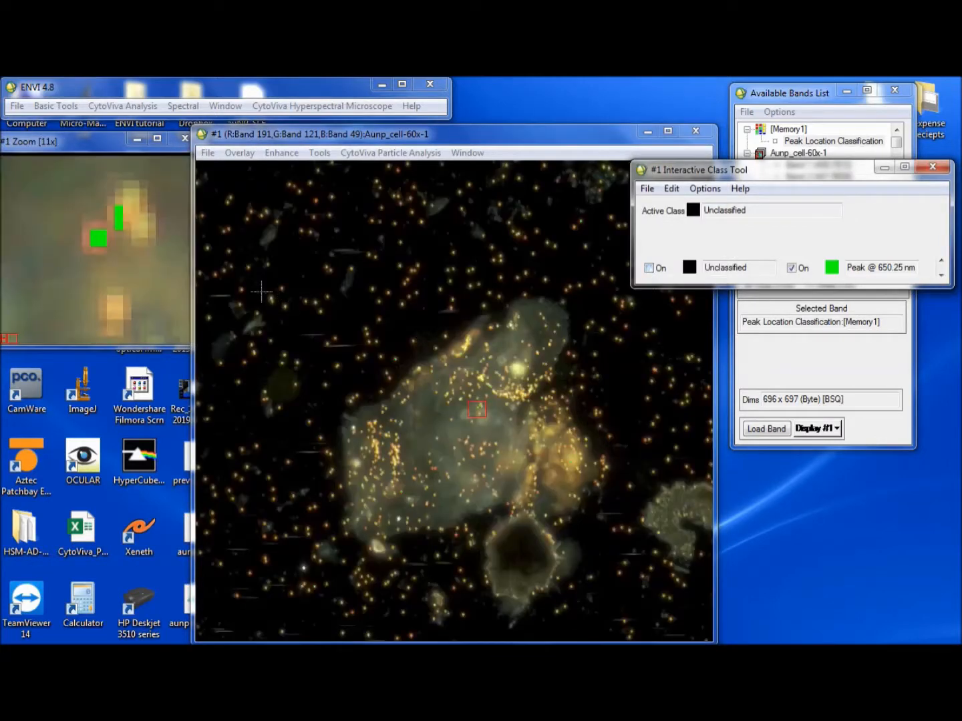
Step: Plot the spectrum of the classified pixel, check its peak wavelength, and move the plot off the image
{"action": "right_click", "coordinate": [99, 243]}
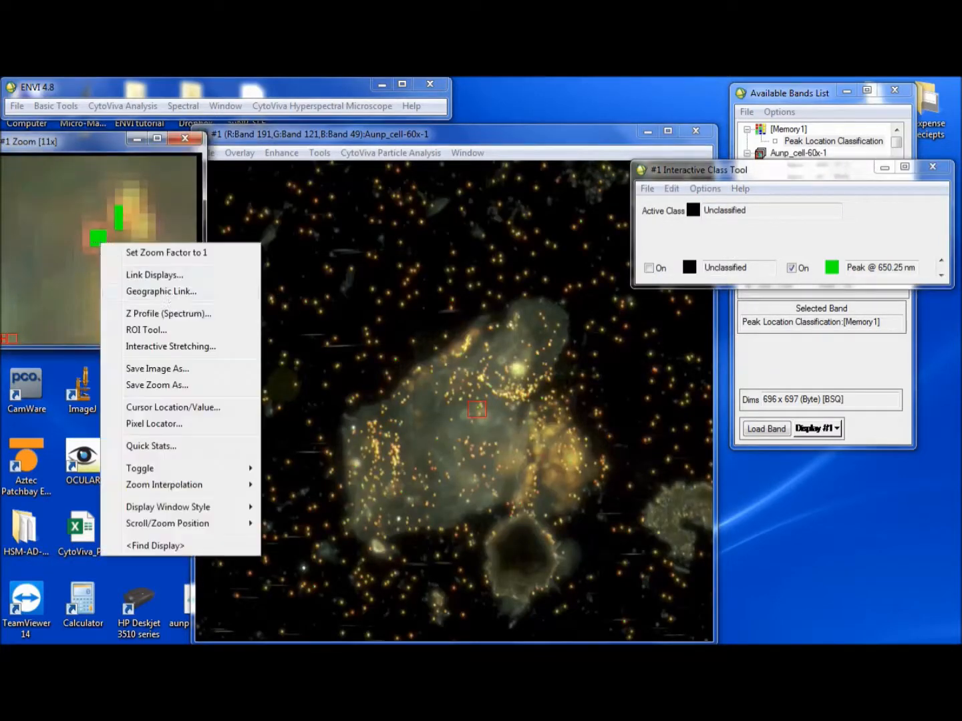
{"action": "left_click", "coordinate": [175, 313]}
{"action": "left_click_drag", "start_coordinate": [441, 292], "coordinate": [326, 385]}
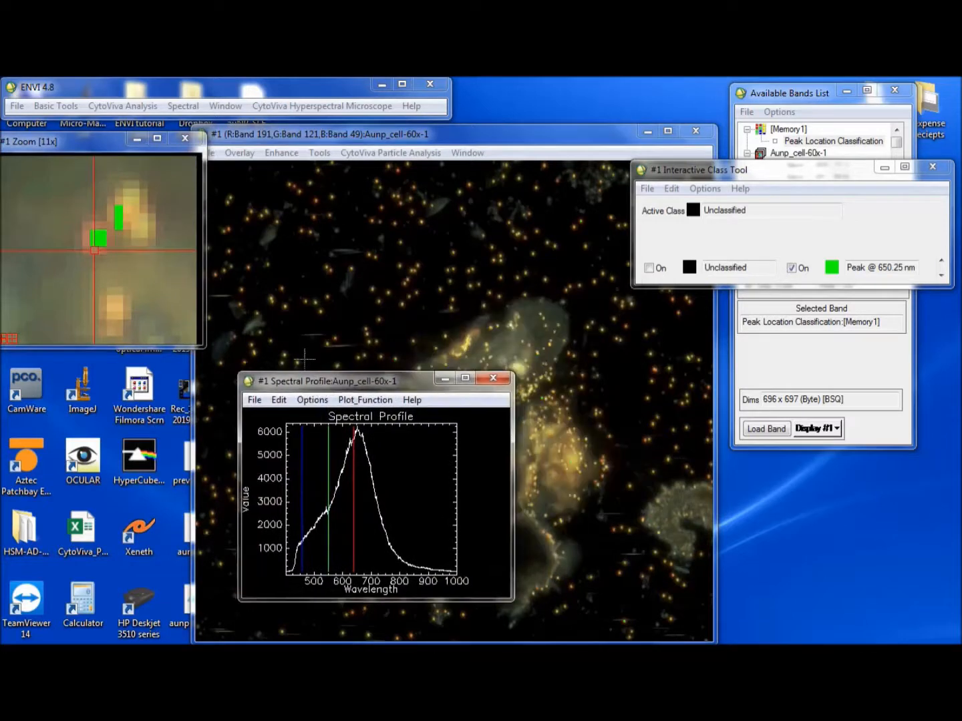
{"action": "left_click", "coordinate": [98, 248]}
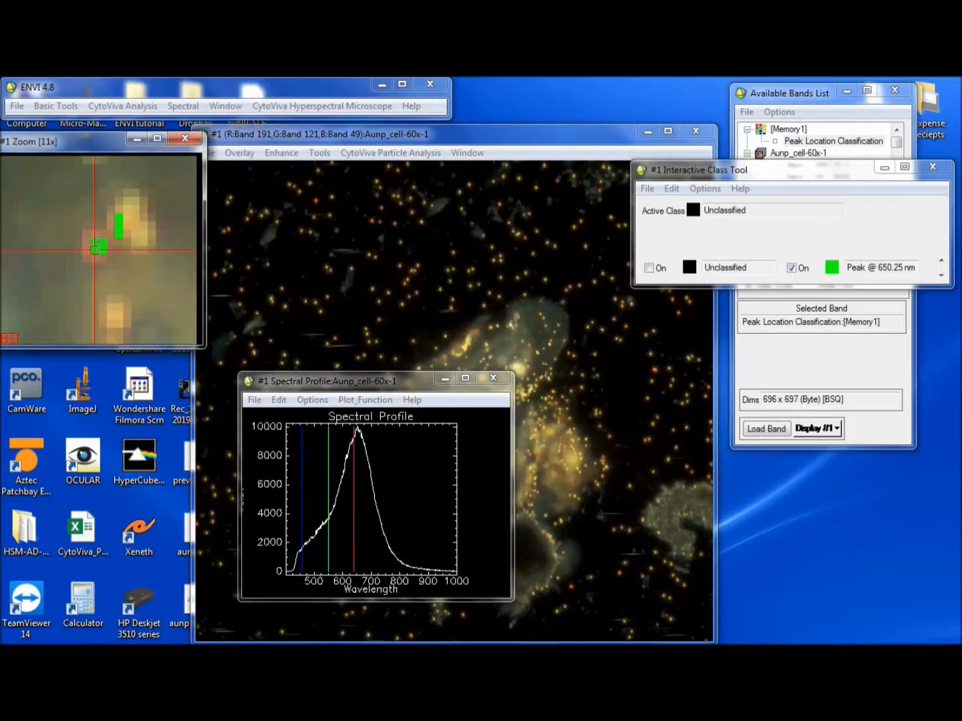
{"action": "left_click", "coordinate": [357, 431]}
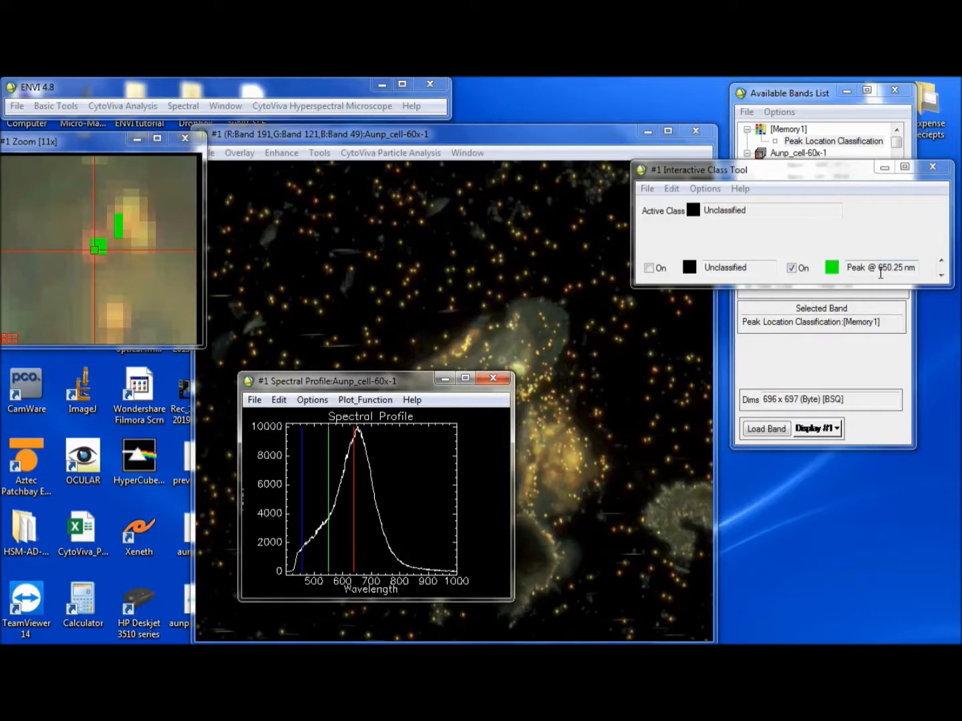
{"action": "left_click_drag", "start_coordinate": [386, 383], "coordinate": [800, 421]}
Step: Change the colour of the Peak @ 650.25 nm class to red (255, 0, 0)
{"action": "left_click", "coordinate": [705, 189]}
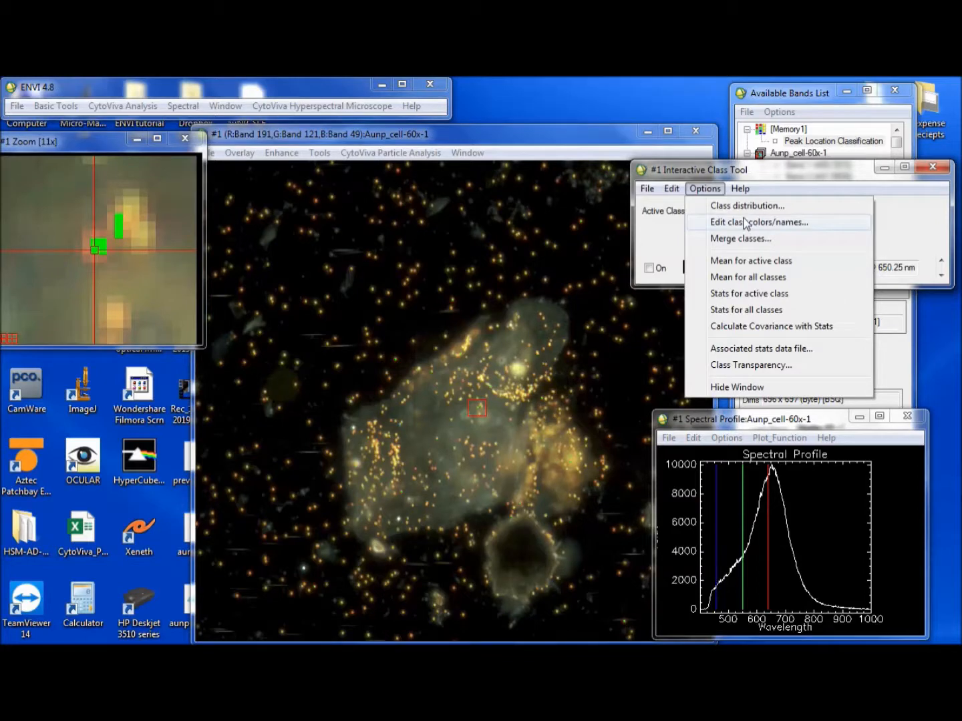
{"action": "left_click", "coordinate": [747, 228]}
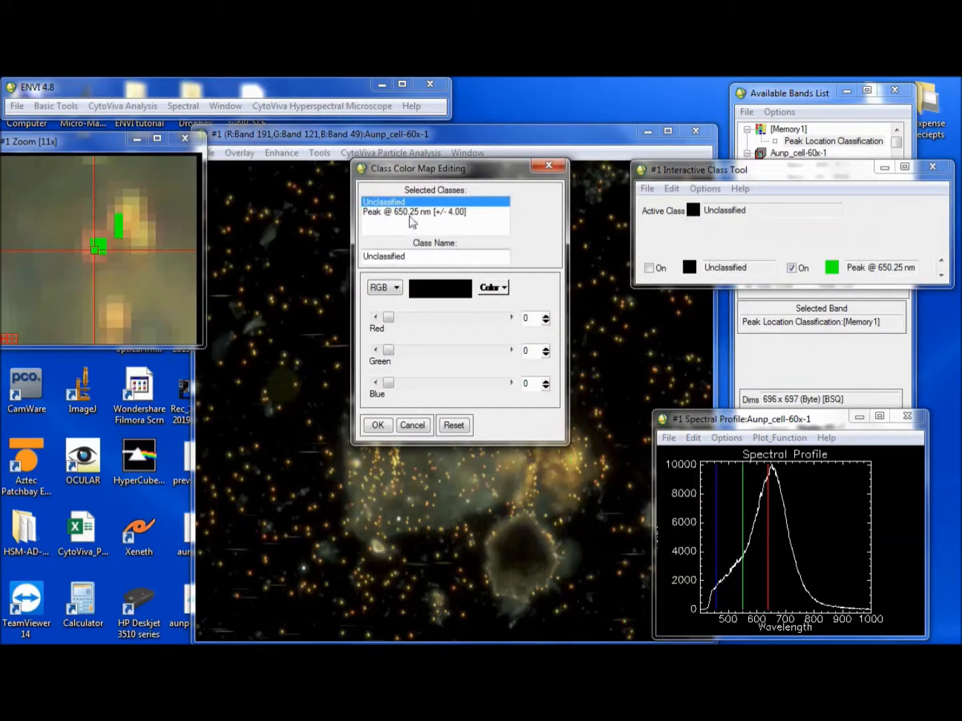
{"action": "left_click", "coordinate": [398, 213]}
{"action": "left_click", "coordinate": [502, 290]}
{"action": "mouse_move", "coordinate": [562, 305]}
{"action": "left_click", "coordinate": [623, 338]}
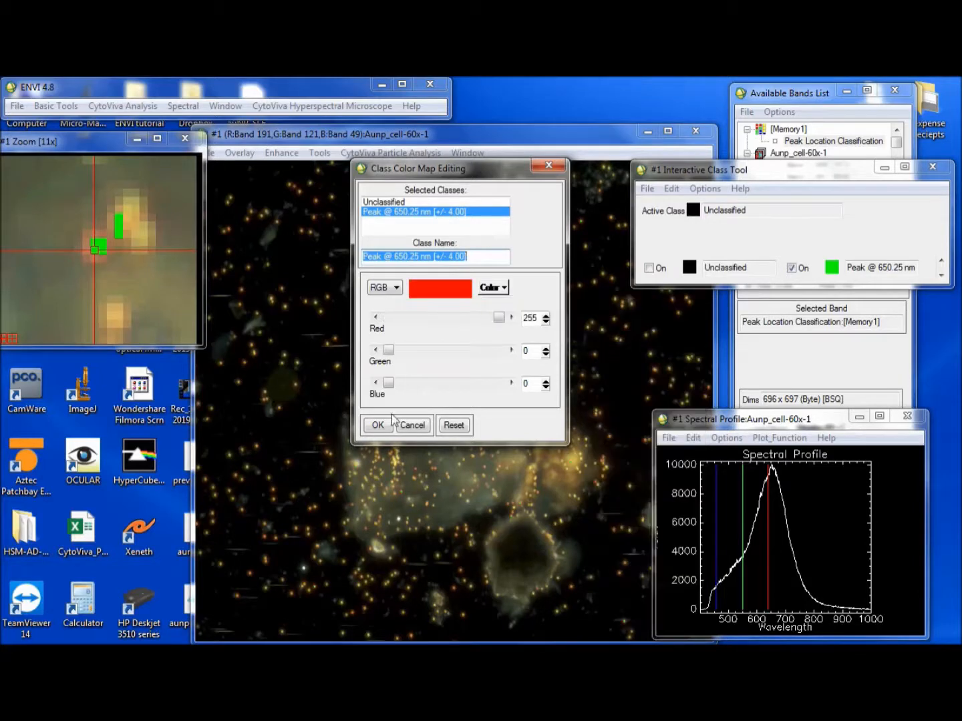
{"action": "left_click", "coordinate": [378, 425]}
Step: Toggle the peak class and the Unclassified class to compare the overlay with the underlying image
{"action": "left_click", "coordinate": [791, 268]}
{"action": "left_click", "coordinate": [790, 268]}
{"action": "left_click", "coordinate": [648, 268]}
{"action": "left_click", "coordinate": [648, 267]}
Step: Review the class distribution report, close it, and move the Interactive Class Tool over the image
{"action": "left_click", "coordinate": [705, 189]}
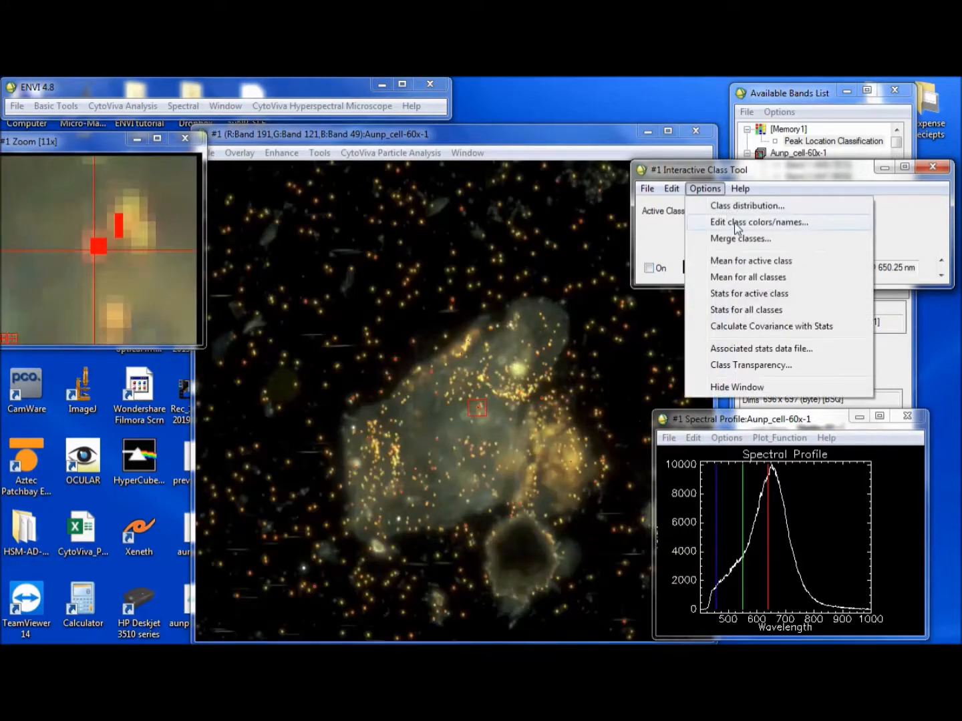
{"action": "left_click", "coordinate": [741, 206]}
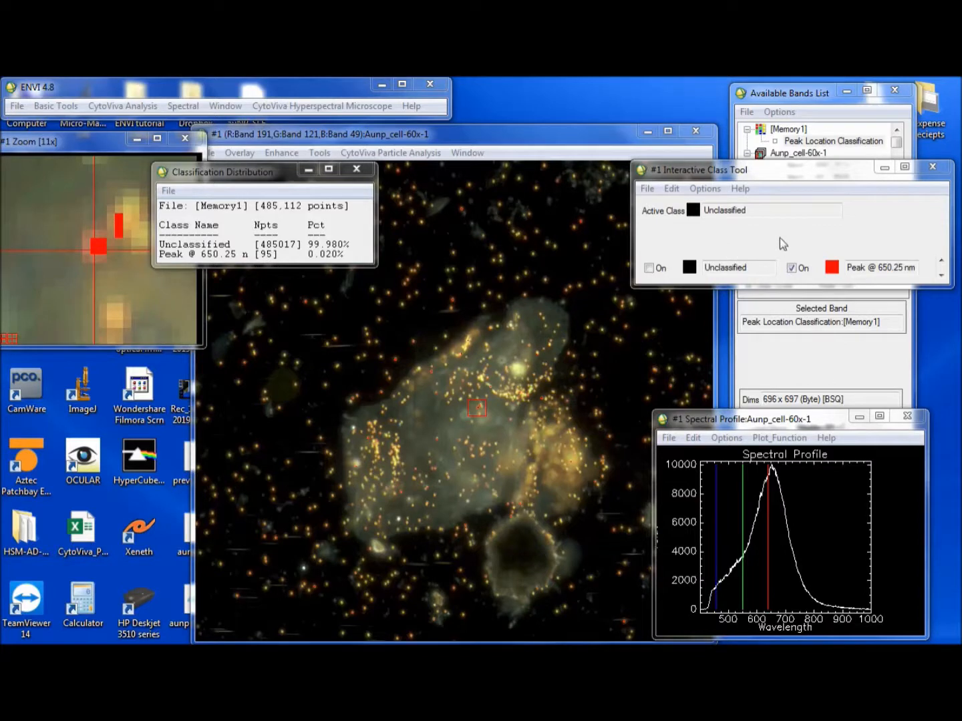
{"action": "left_click", "coordinate": [357, 169]}
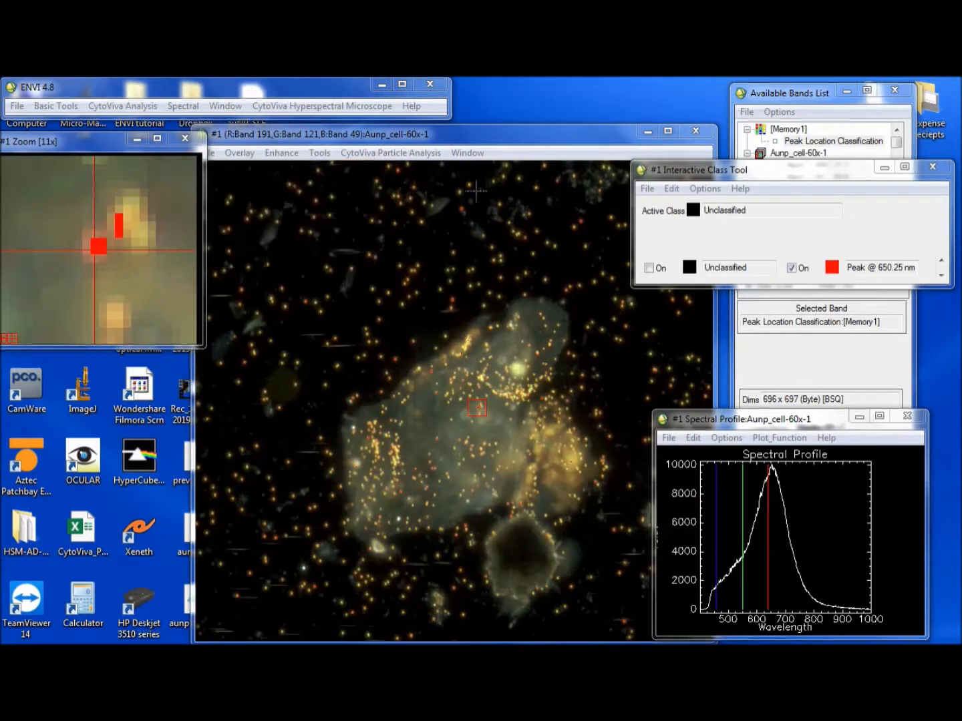
{"action": "left_click_drag", "start_coordinate": [738, 172], "coordinate": [579, 188]}
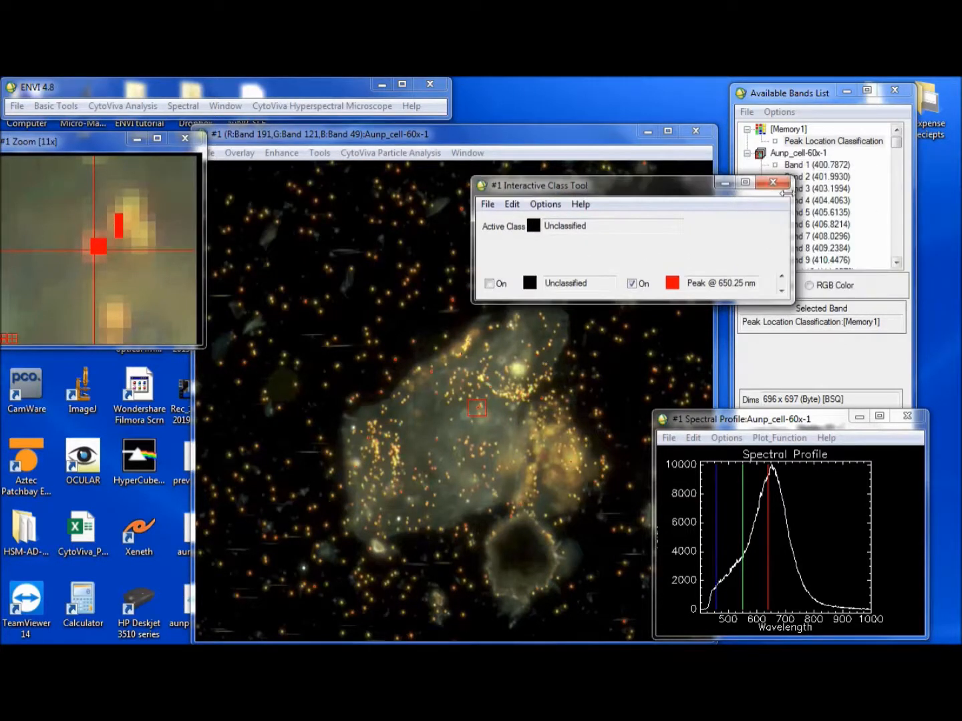
Step: Close the Interactive Class Tool and accept the changes made to the classification image
{"action": "left_click_drag", "start_coordinate": [653, 187], "coordinate": [574, 180]}
{"action": "left_click", "coordinate": [692, 175]}
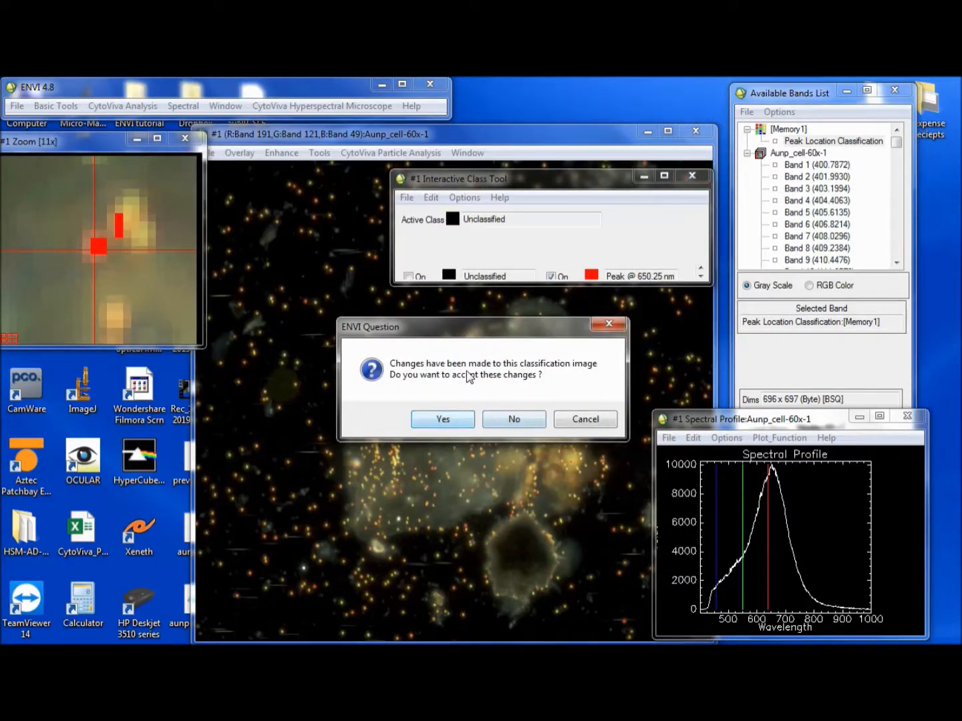
{"action": "left_click", "coordinate": [443, 418]}
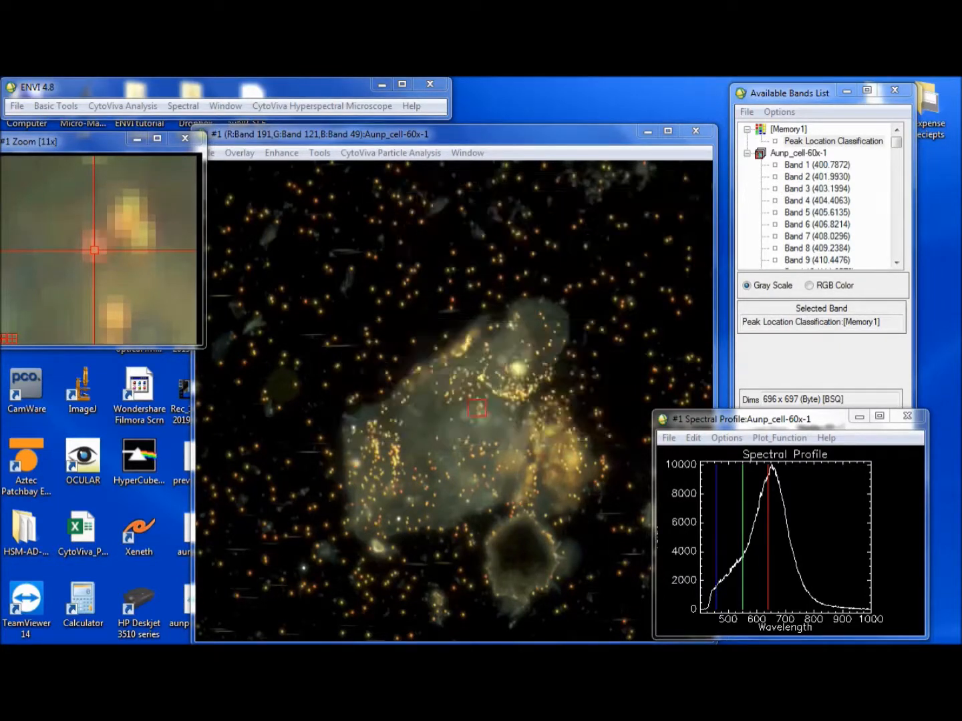
Step: Save the in-memory Peak Location Classification result to the Desktop as AuNP cell-650nmPEAK
{"action": "left_click", "coordinate": [765, 135]}
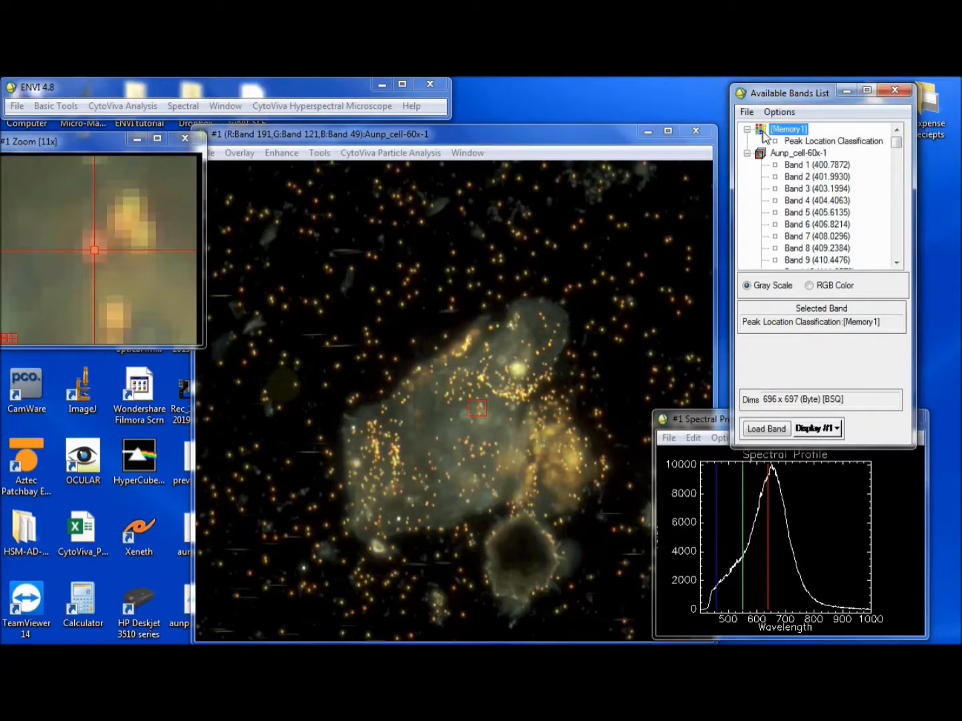
{"action": "right_click", "coordinate": [765, 134]}
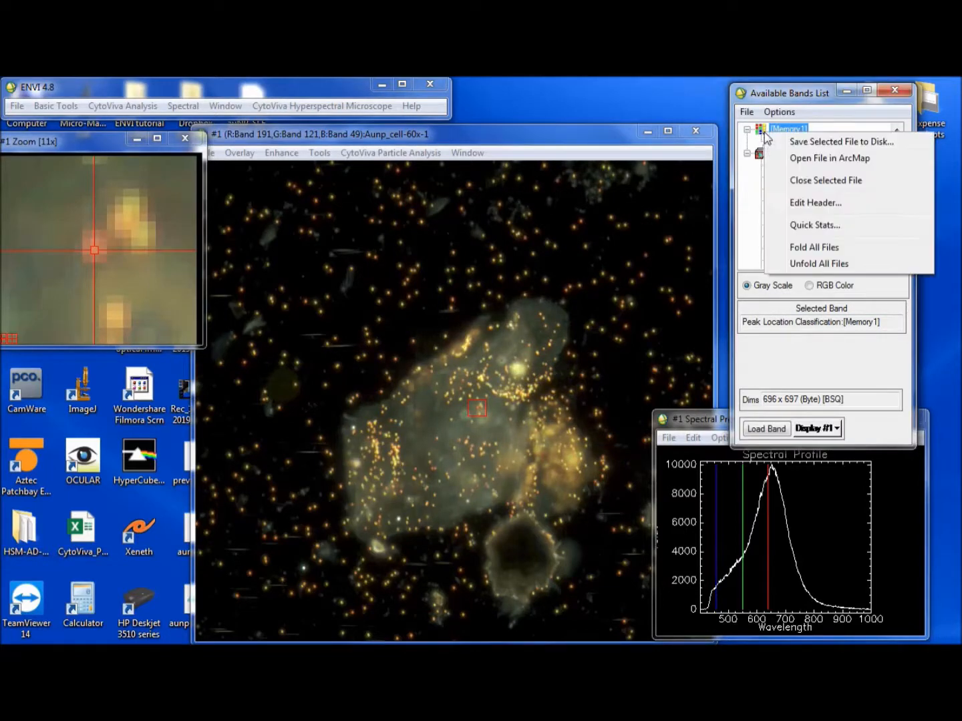
{"action": "left_click", "coordinate": [806, 142]}
{"action": "left_click", "coordinate": [466, 346]}
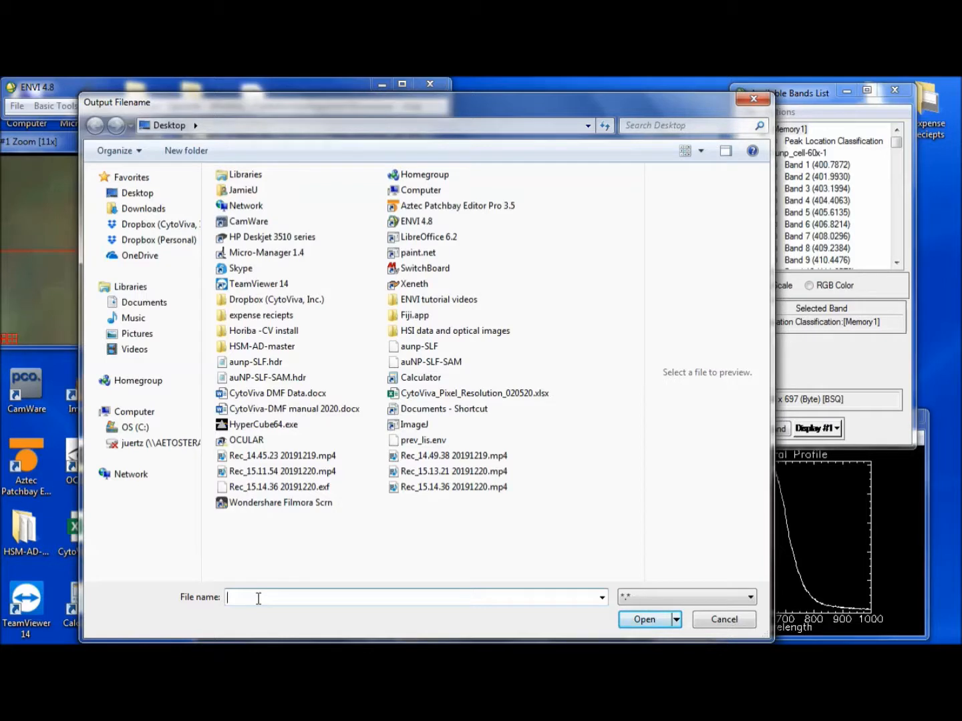
{"action": "type", "text": "An"}
{"action": "key", "text": "BackSpace"}
{"action": "type", "text": "u"}
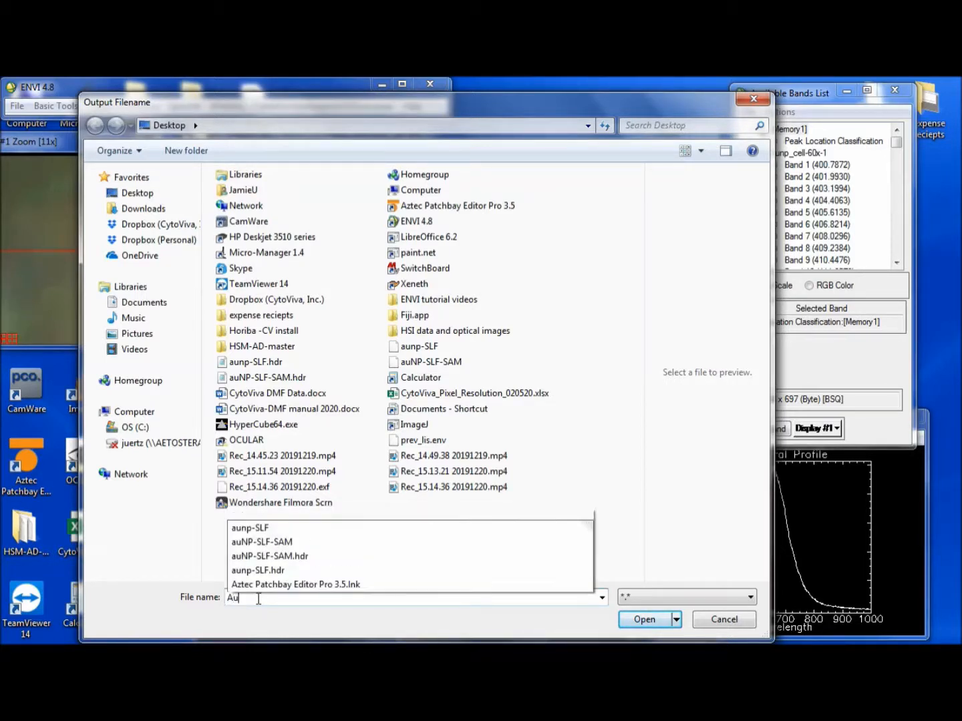
{"action": "type", "text": "NP cell-650nmPEAK"}
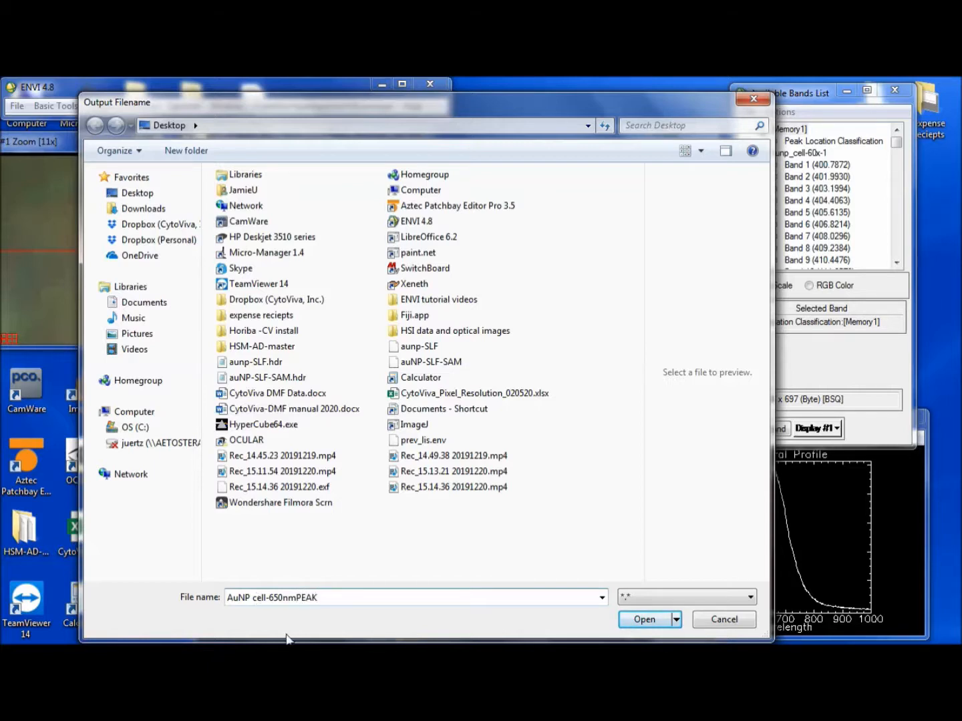
{"action": "left_click", "coordinate": [638, 619]}
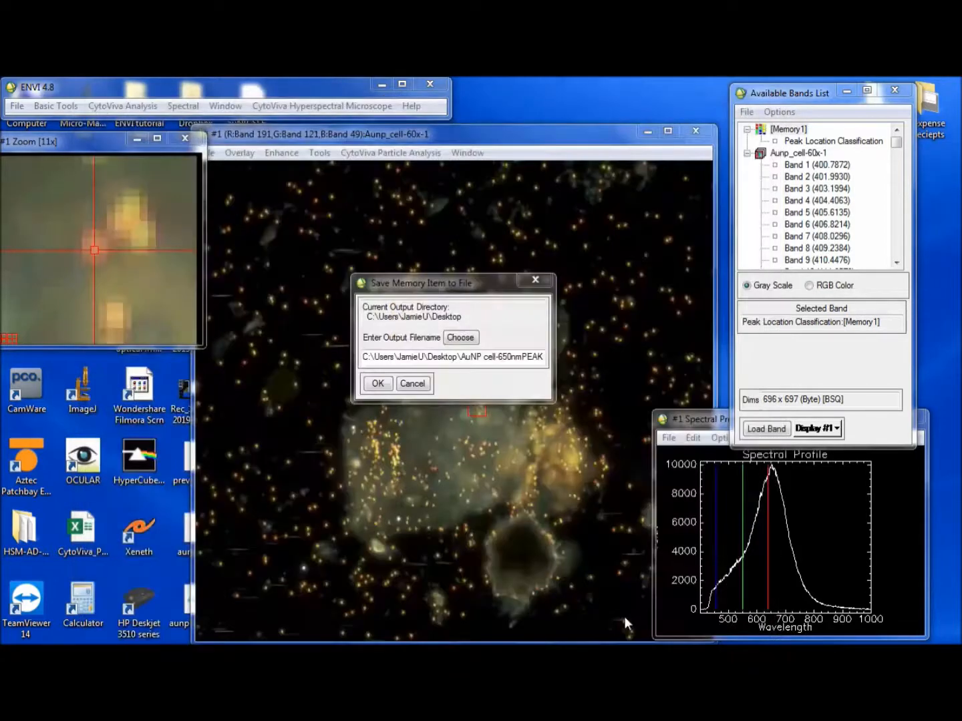
{"action": "left_click", "coordinate": [377, 383]}
Step: Close the AuNP cell-650nmPEAK classification file in the list of available bands
{"action": "left_click", "coordinate": [764, 137]}
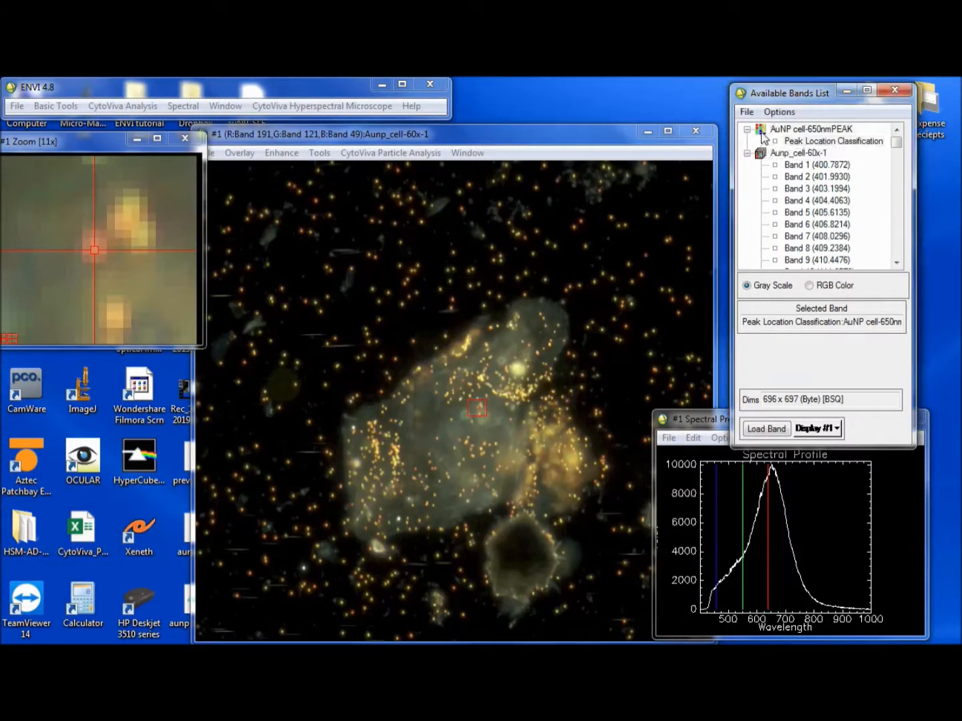
{"action": "right_click", "coordinate": [762, 134]}
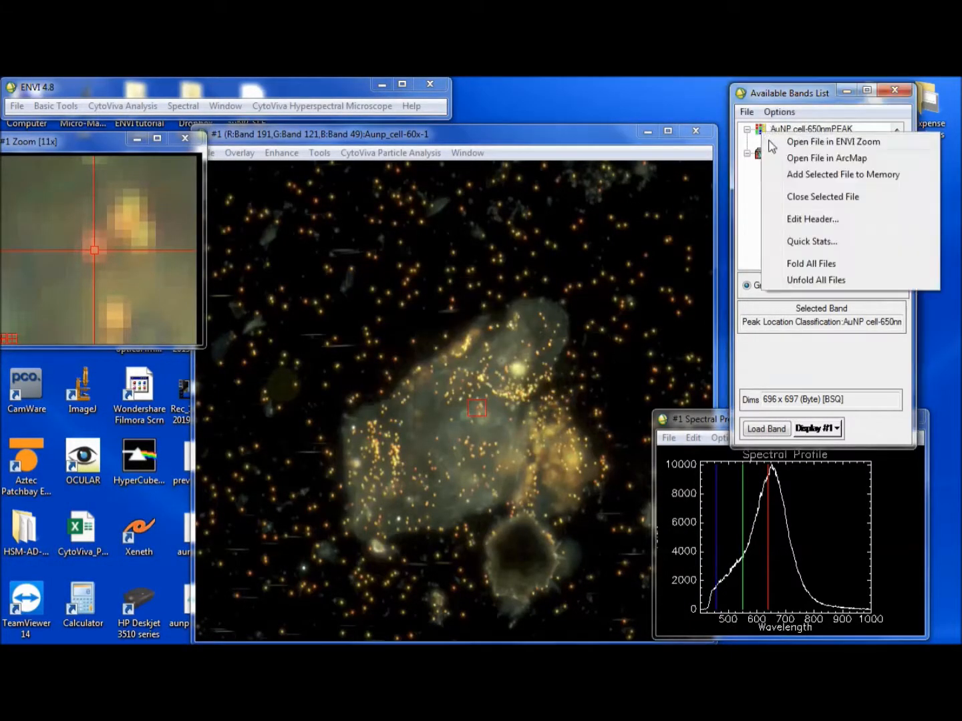
{"action": "left_click", "coordinate": [813, 199]}
Step: Close the spectral profile plot and rearrange the image and zoom windows so both can be seen
{"action": "left_click", "coordinate": [918, 532]}
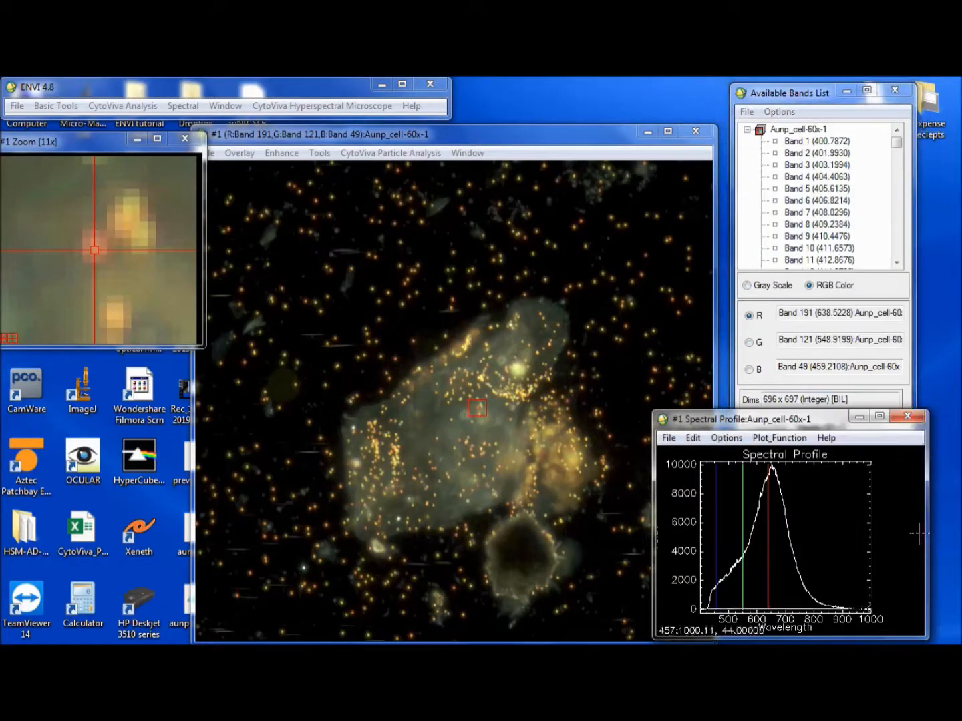
{"action": "left_click", "coordinate": [907, 415]}
{"action": "left_click_drag", "start_coordinate": [550, 140], "coordinate": [625, 147]}
{"action": "left_click_drag", "start_coordinate": [86, 142], "coordinate": [176, 165]}
{"action": "left_click", "coordinate": [631, 146]}
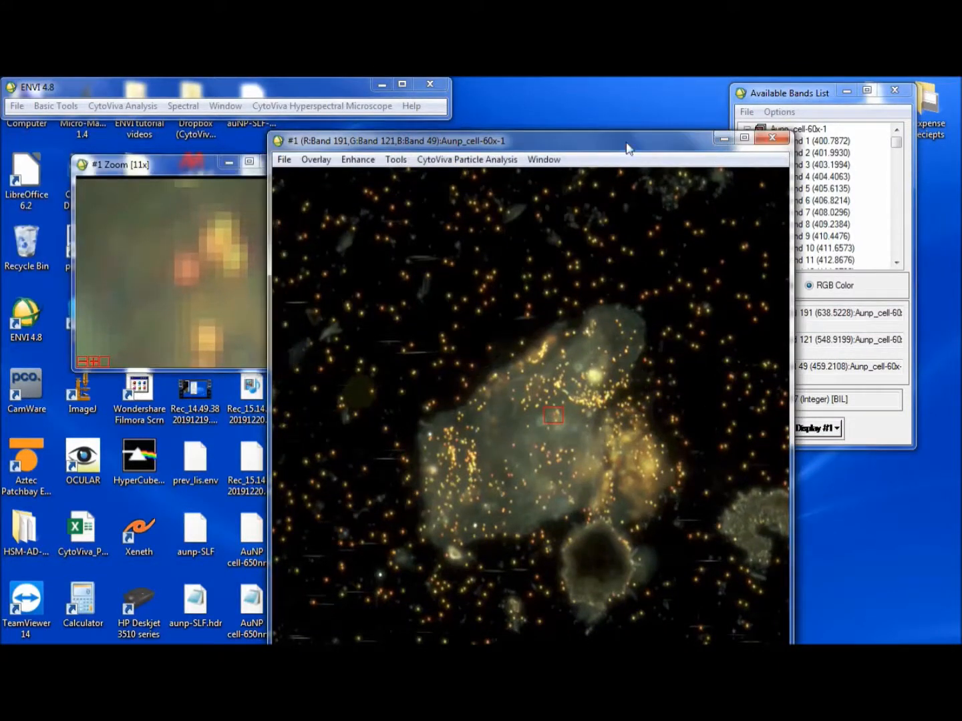
Step: Start a classification overlay on the image display and try Aunp_cell-60x-1 as its input file
{"action": "left_click", "coordinate": [316, 159]}
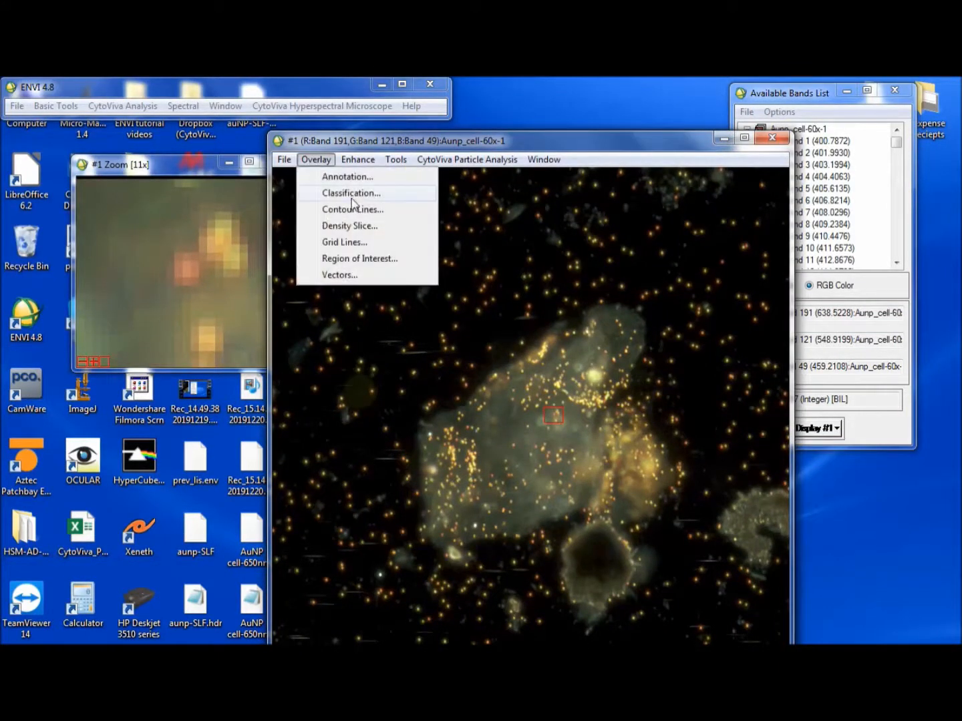
{"action": "left_click", "coordinate": [351, 196]}
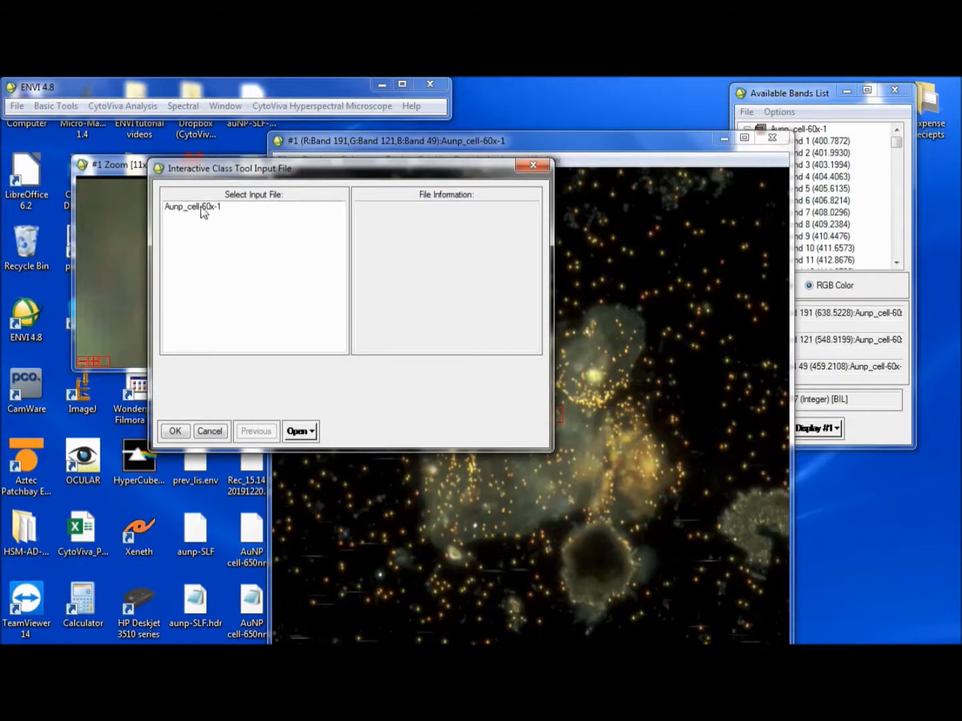
{"action": "left_click", "coordinate": [203, 212]}
{"action": "left_click", "coordinate": [175, 432]}
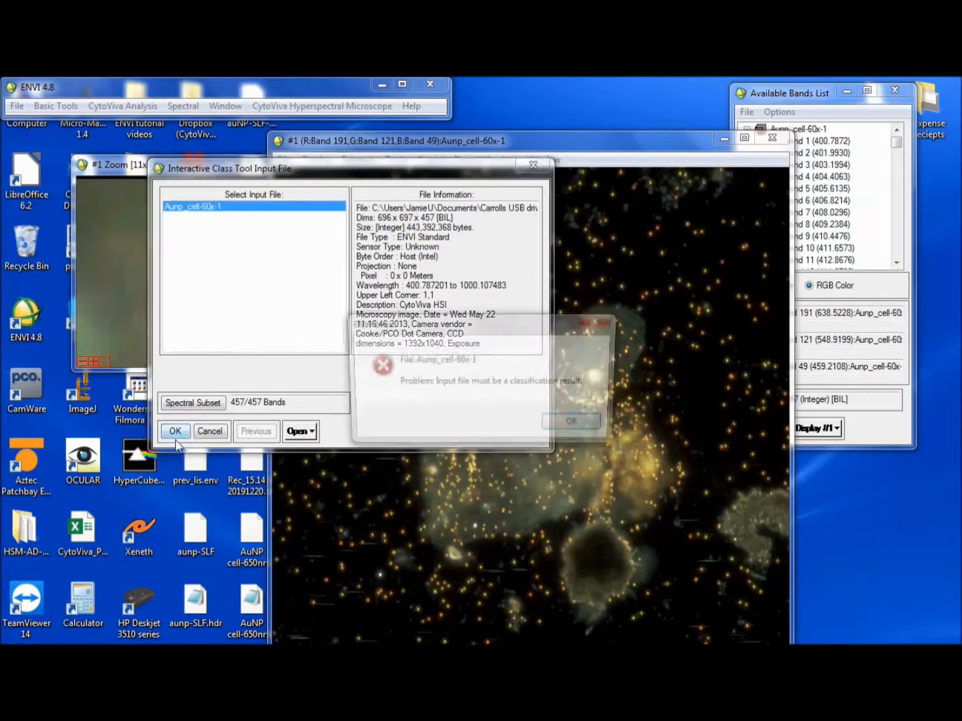
{"action": "left_click", "coordinate": [593, 422]}
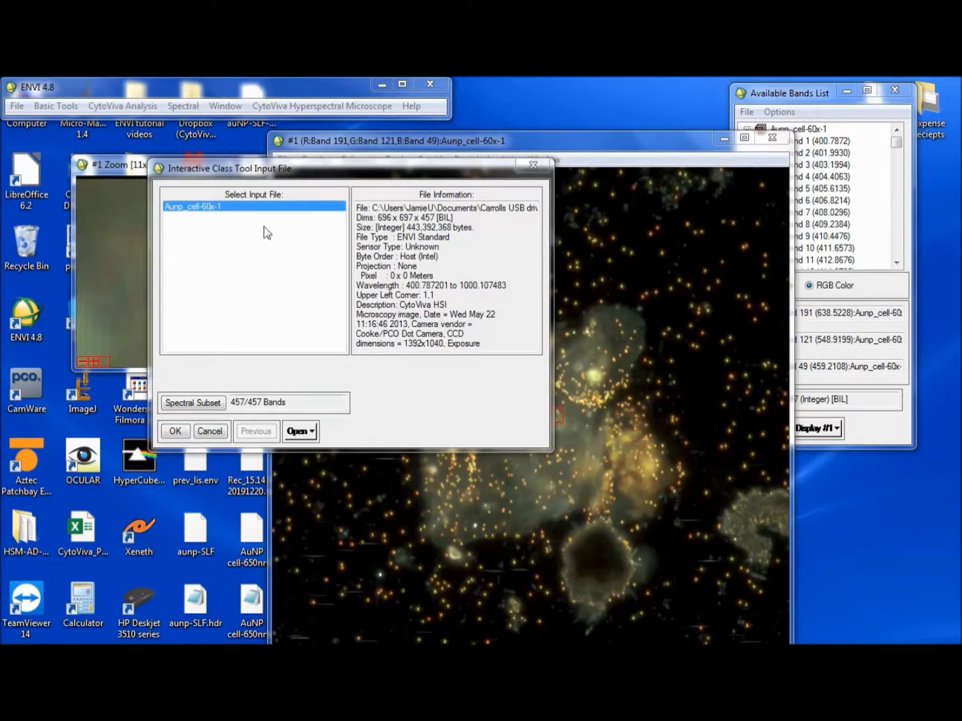
Step: Open AuNP cell-650nmPEAK from the Desktop and use it as the classification overlay's input file
{"action": "left_click", "coordinate": [301, 431]}
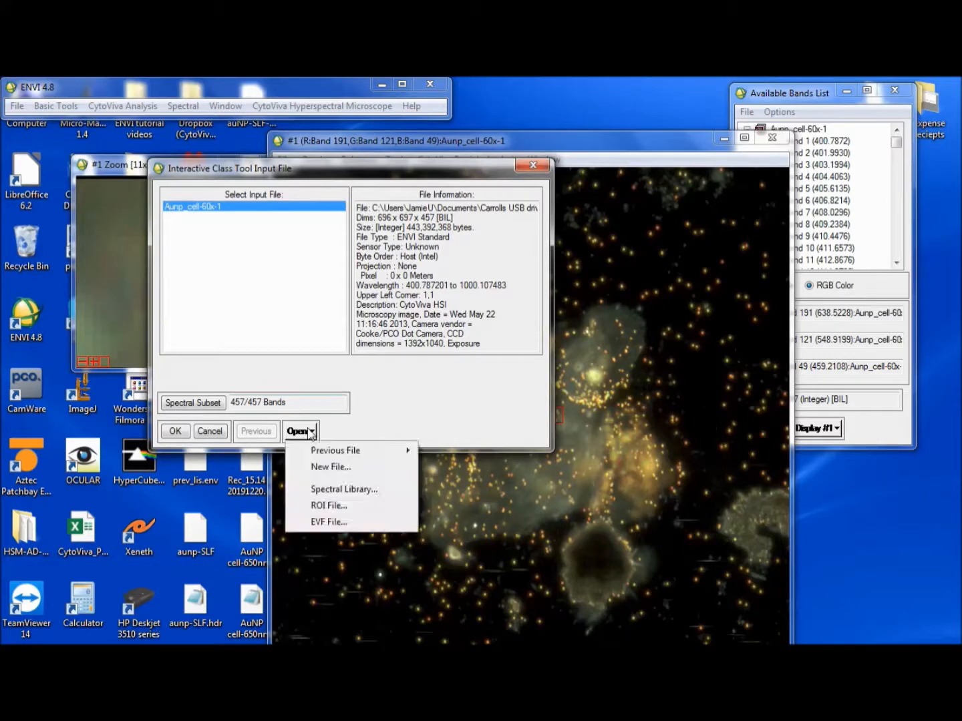
{"action": "left_click", "coordinate": [333, 468]}
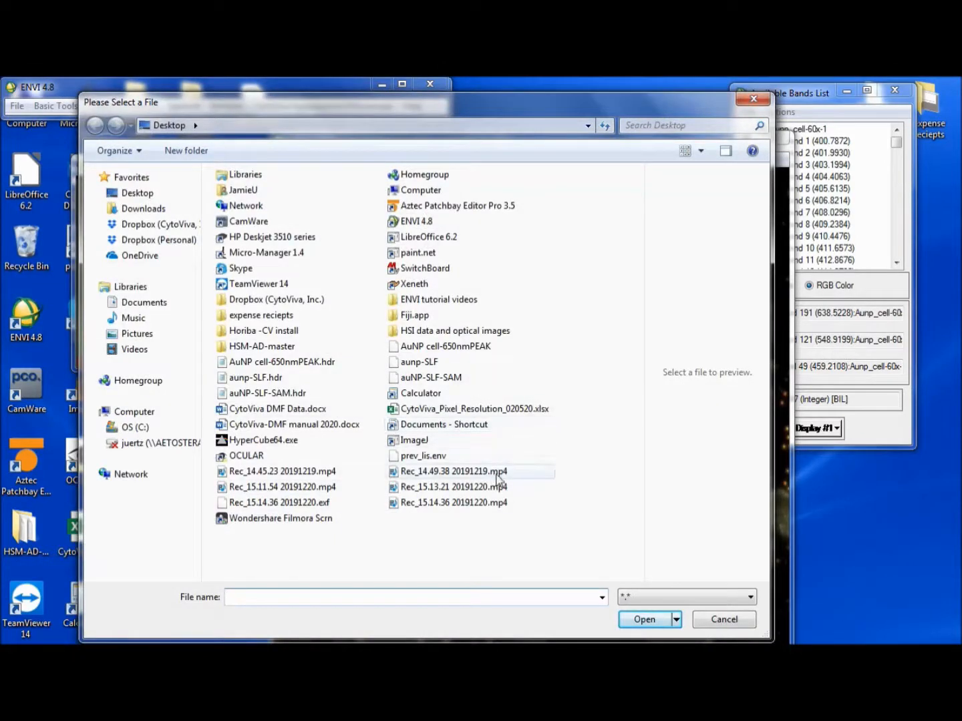
{"action": "left_click", "coordinate": [480, 349]}
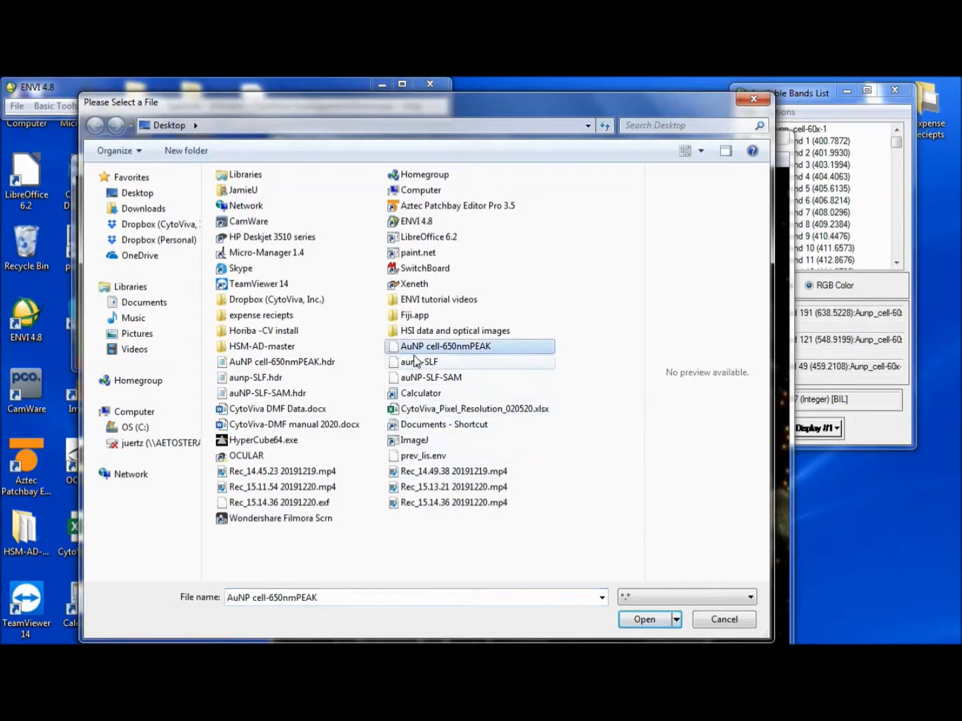
{"action": "left_click", "coordinate": [644, 620]}
{"action": "left_click", "coordinate": [175, 432]}
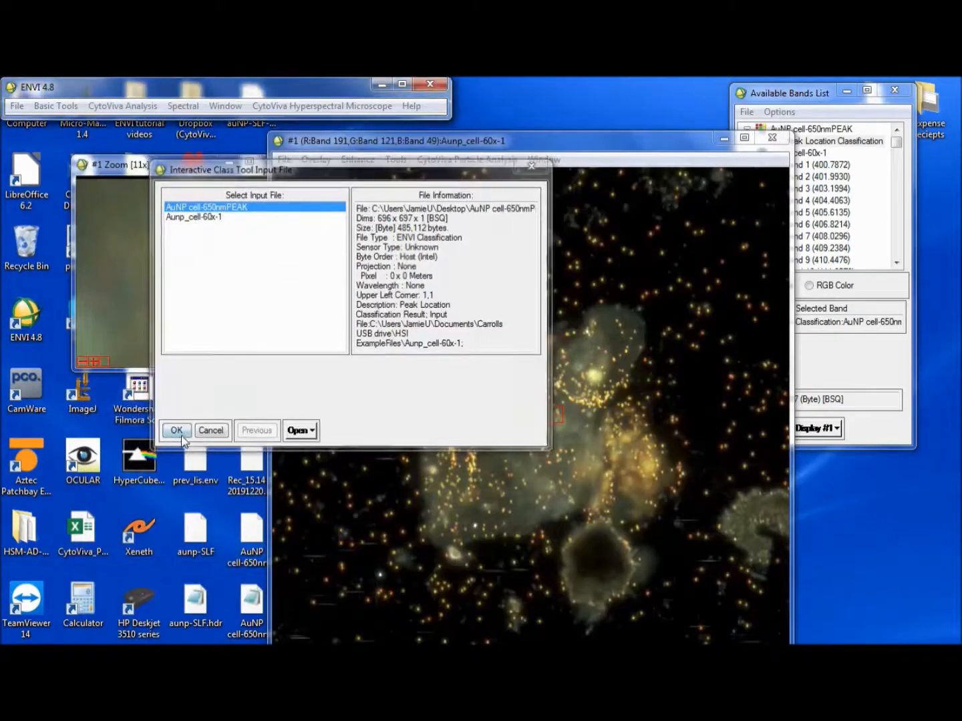
Step: Show the Peak @ 650.25 nm class on the image, toggle the Unclassified class on and off, and reposition the Interactive Class Tool
{"action": "left_click_drag", "start_coordinate": [490, 295], "coordinate": [719, 128]}
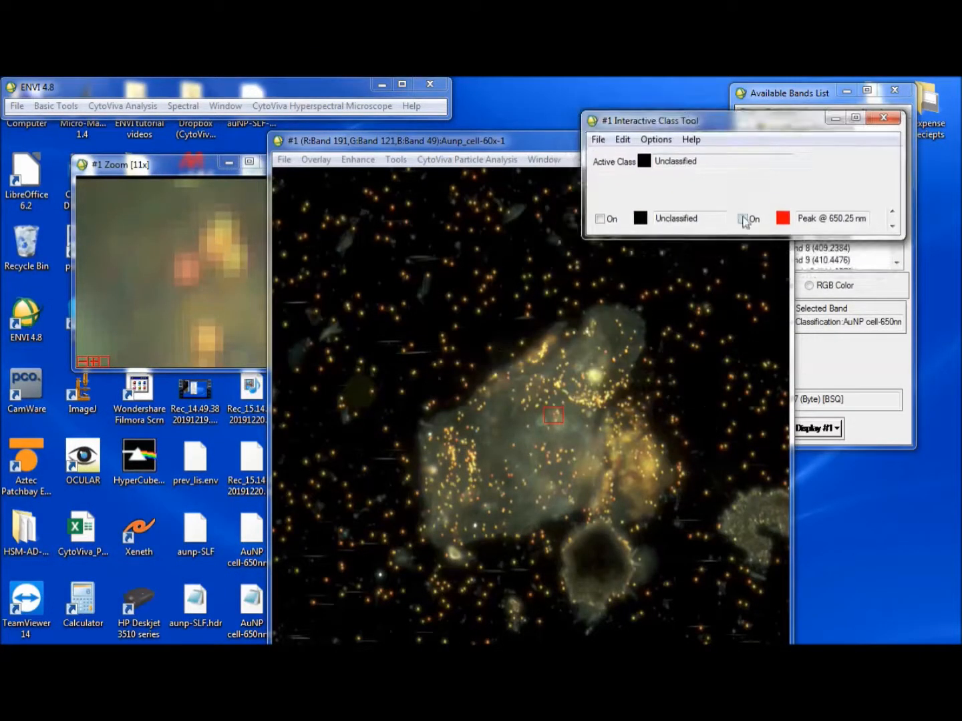
{"action": "left_click", "coordinate": [743, 219]}
{"action": "left_click", "coordinate": [599, 219]}
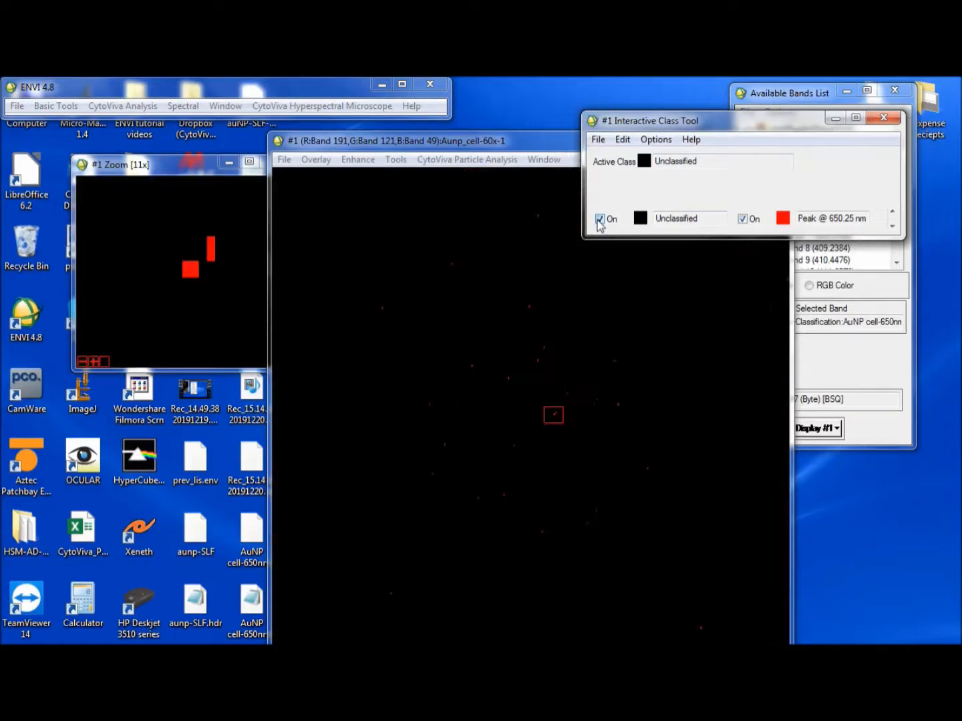
{"action": "left_click", "coordinate": [599, 219]}
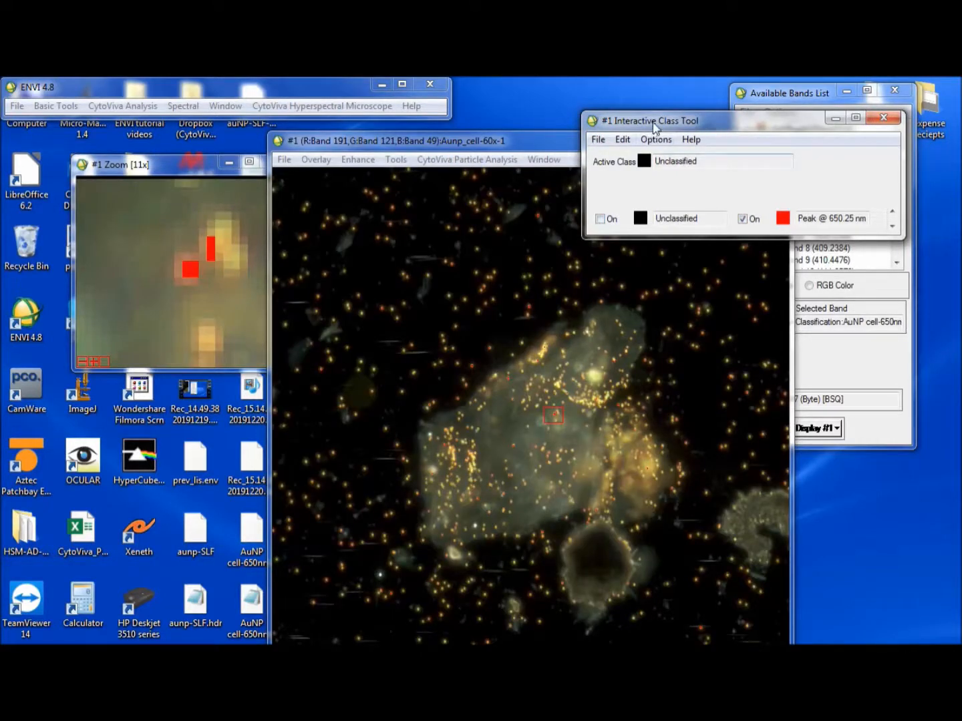
{"action": "left_click_drag", "start_coordinate": [655, 128], "coordinate": [524, 173]}
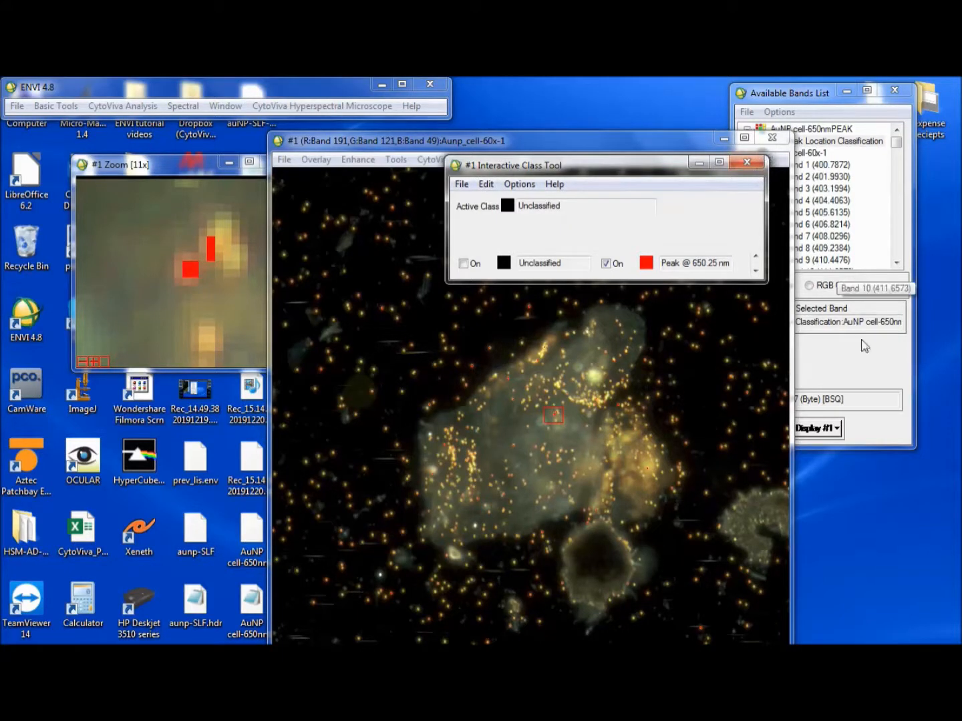
{"action": "left_click", "coordinate": [139, 398]}
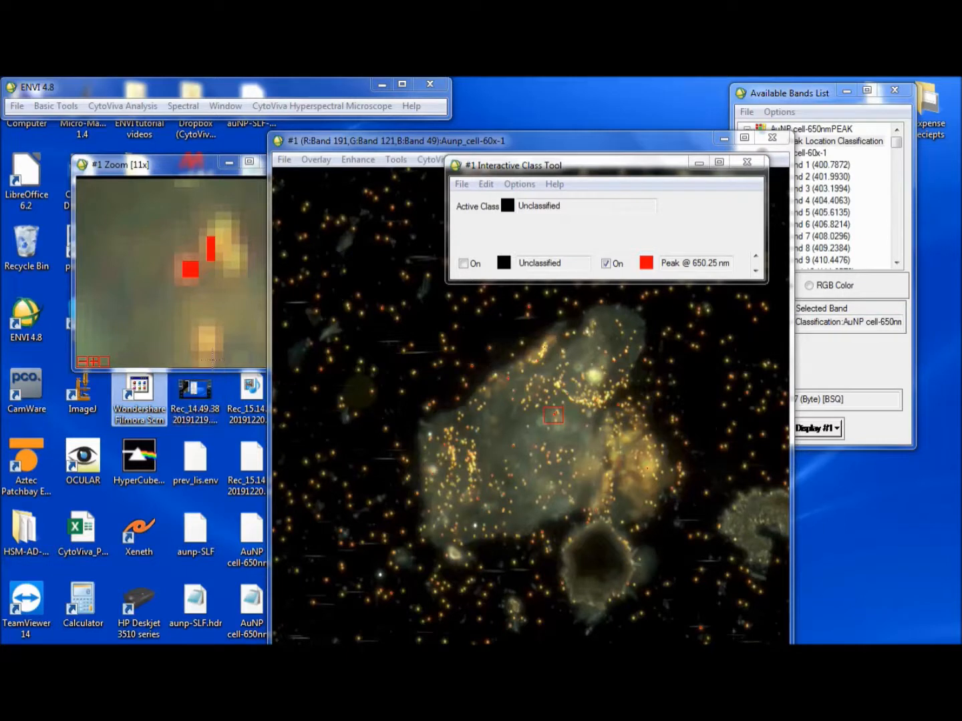